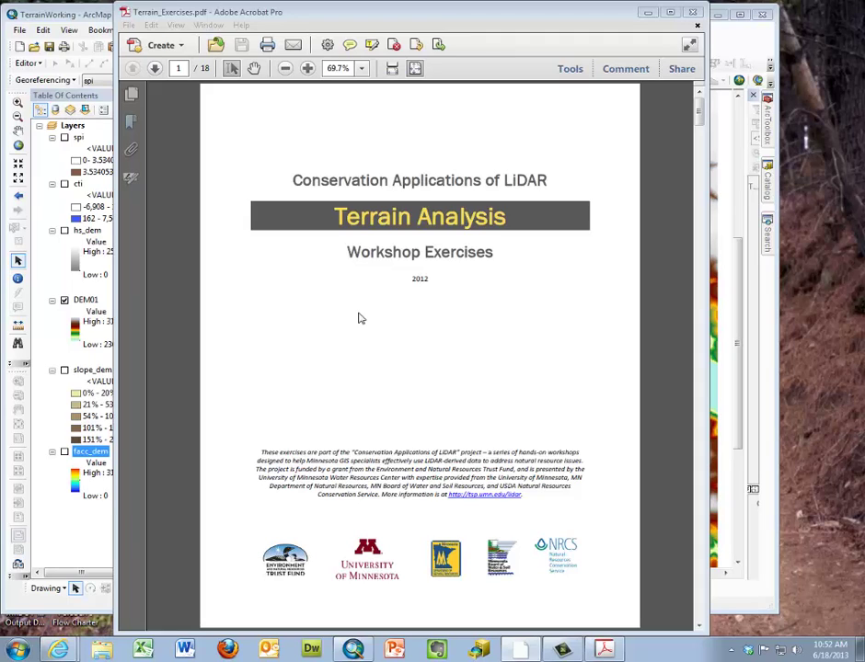
Step: Go to page 14 of the Terrain_Exercises PDF to read the Exercise 2: Interpretation instructions
{"action": "left_click", "coordinate": [191, 73]}
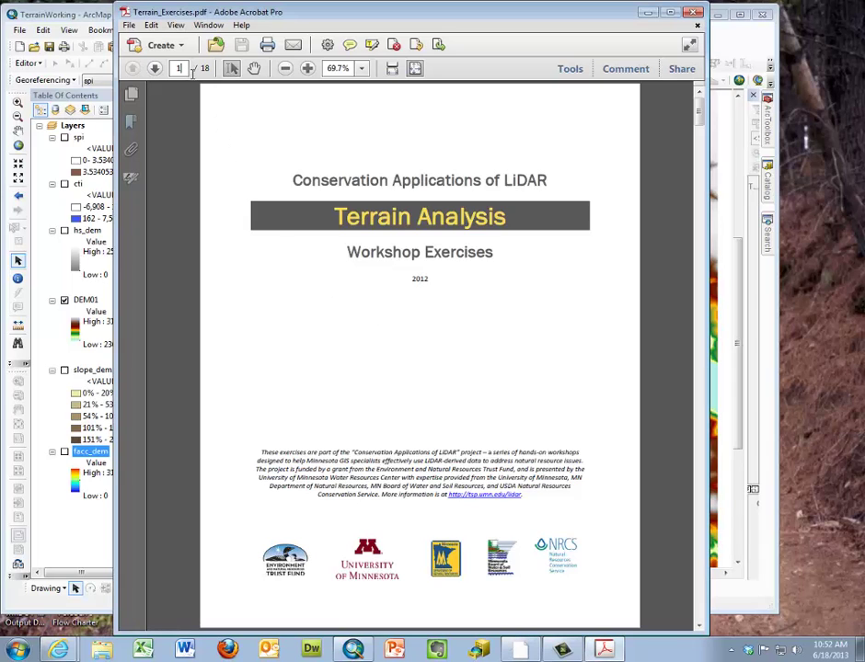
{"action": "type", "text": "14"}
{"action": "key", "text": "Return"}
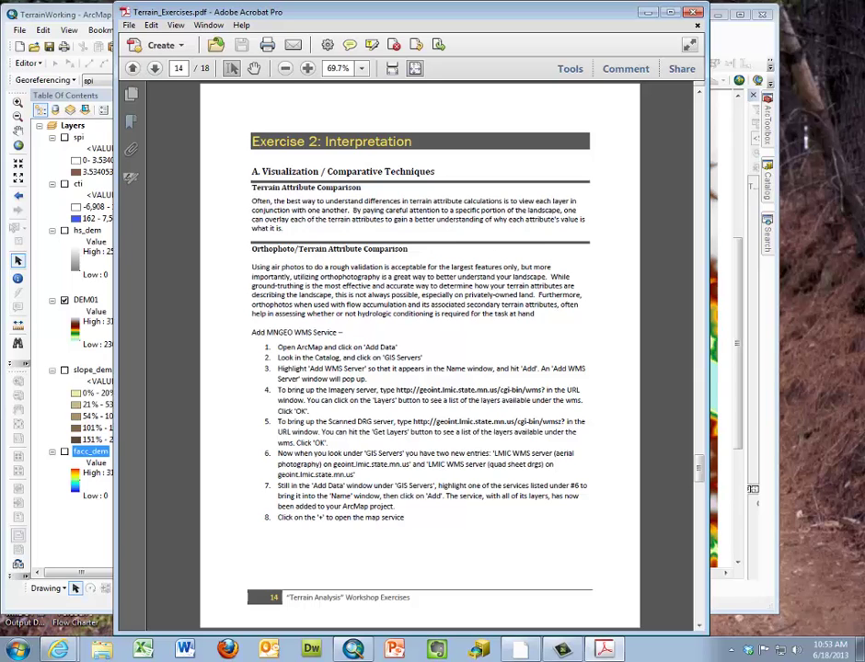
Step: Look up the request URLs in the Minnesota Geospatial Image Service technical specifications in the browser, then put the browser window away
{"action": "left_click_drag", "start_coordinate": [864, 79], "coordinate": [221, 102]}
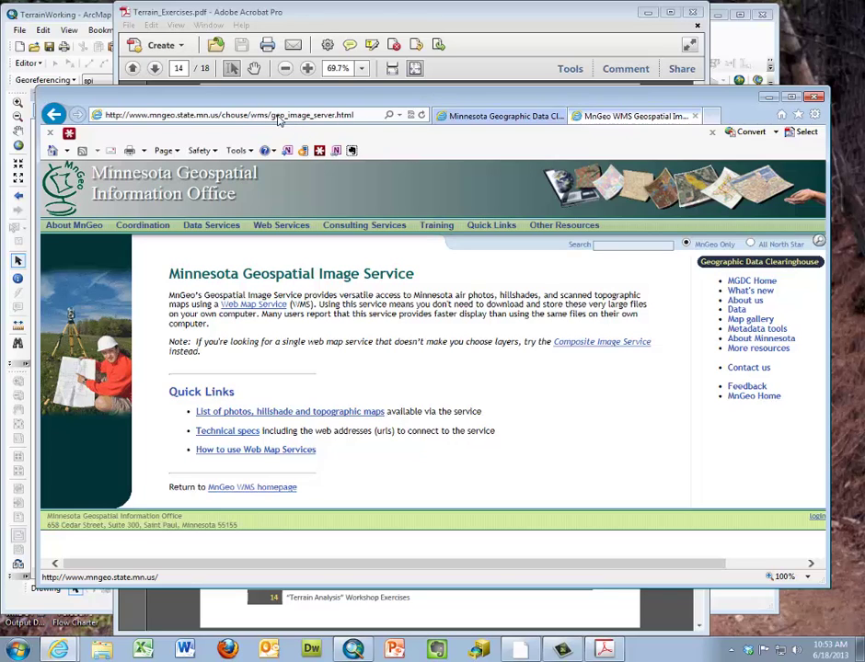
{"action": "left_click", "coordinate": [229, 431]}
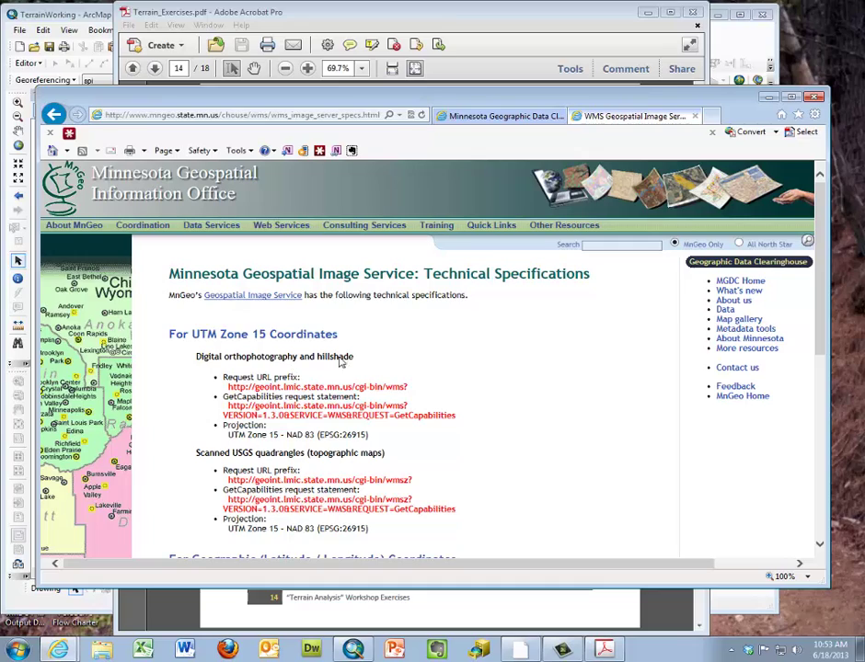
{"action": "left_click_drag", "start_coordinate": [378, 101], "coordinate": [769, 33]}
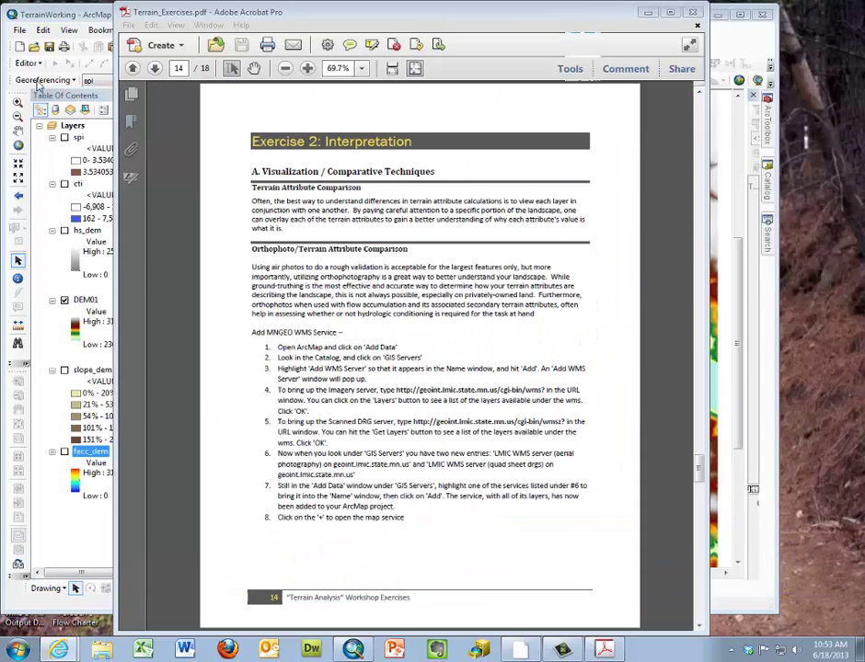
Step: Switch to ArcMap and add the MnGeo WMS service (aerial photography) layer from the GIS Servers to the map
{"action": "left_click", "coordinate": [67, 13]}
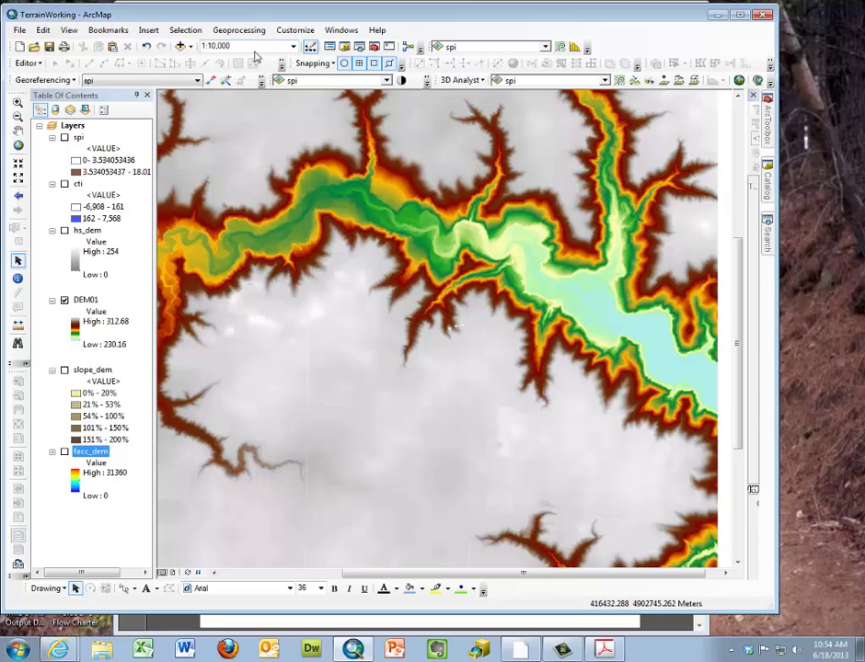
{"action": "left_click", "coordinate": [184, 47]}
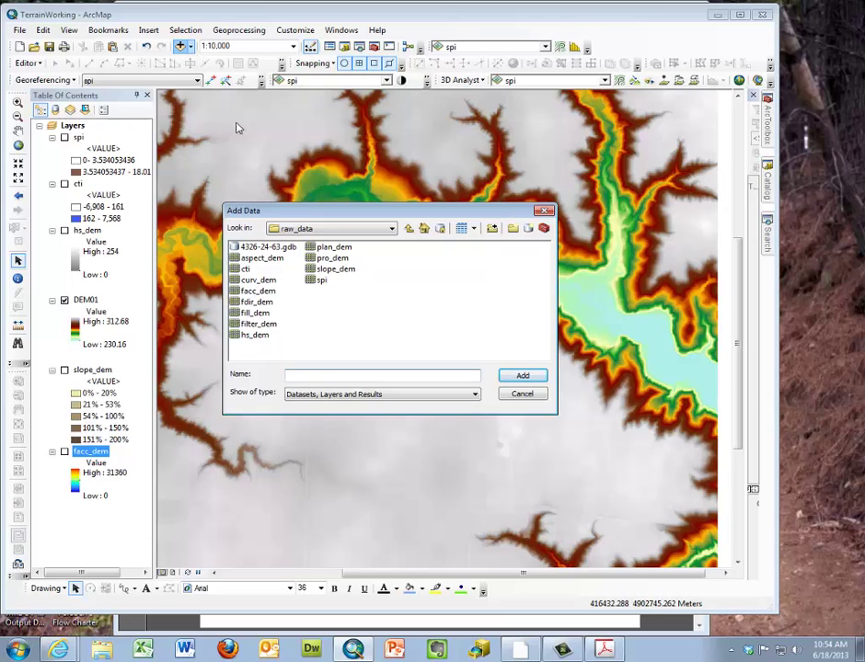
{"action": "left_click", "coordinate": [388, 230]}
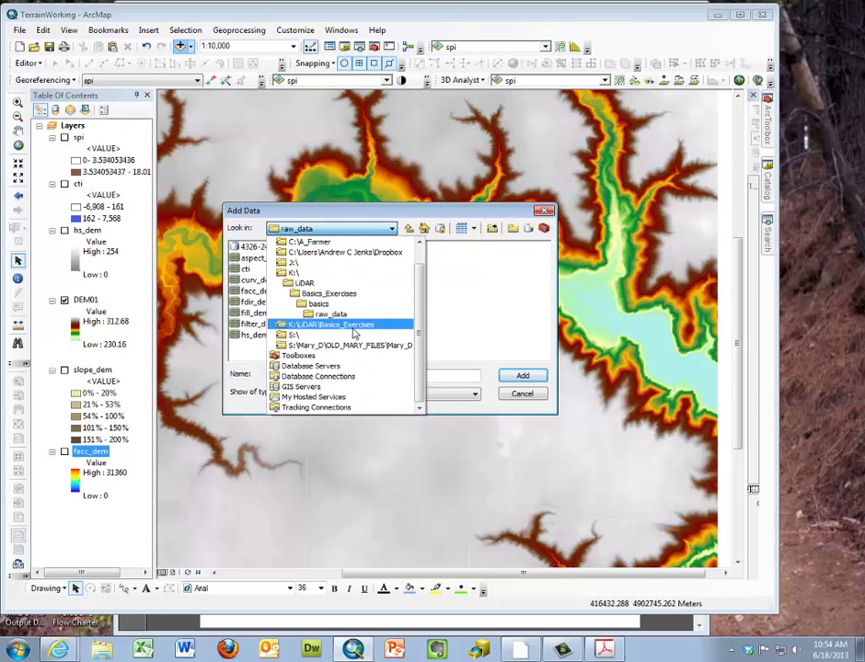
{"action": "left_click", "coordinate": [326, 387]}
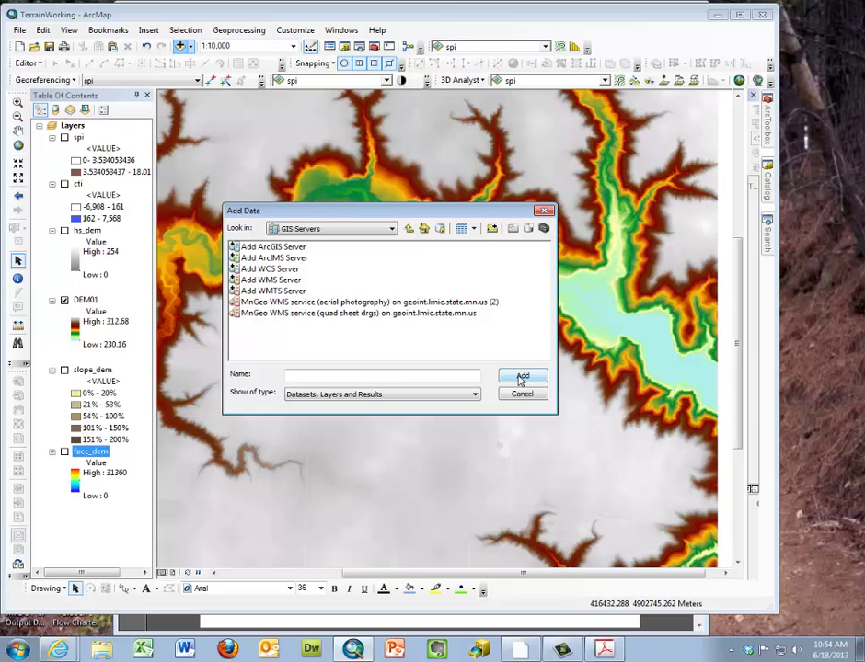
{"action": "double_click", "coordinate": [293, 304]}
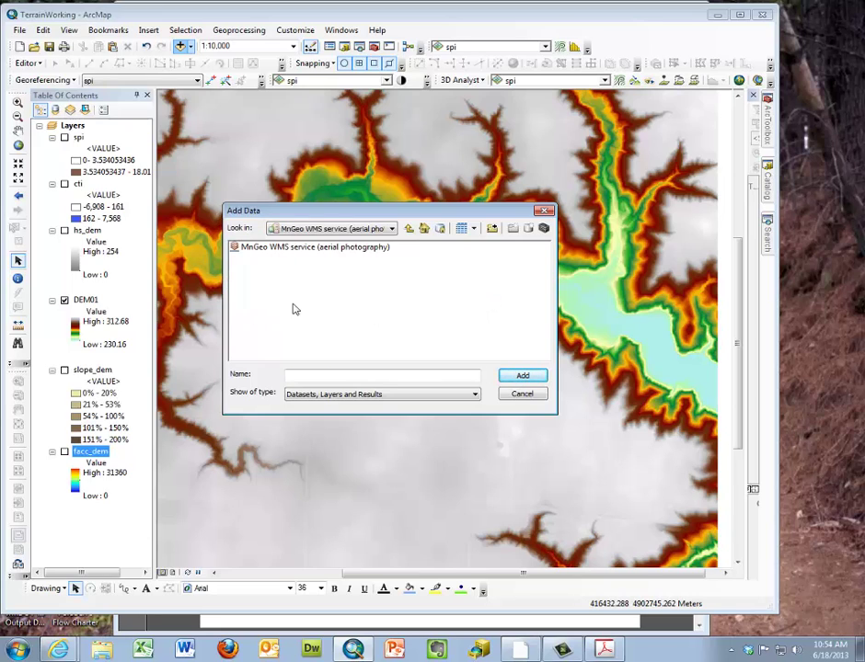
{"action": "left_click", "coordinate": [285, 248]}
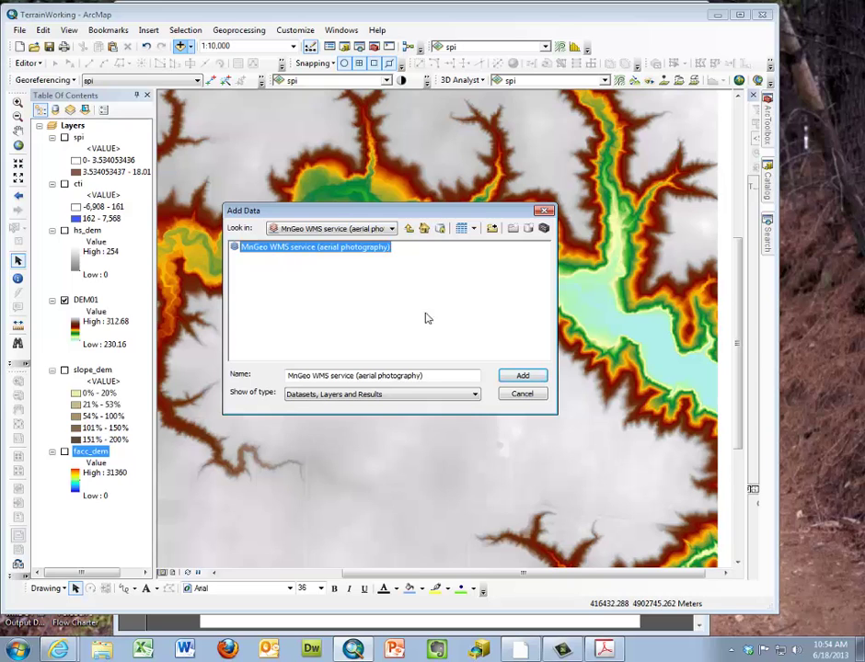
{"action": "left_click", "coordinate": [515, 376]}
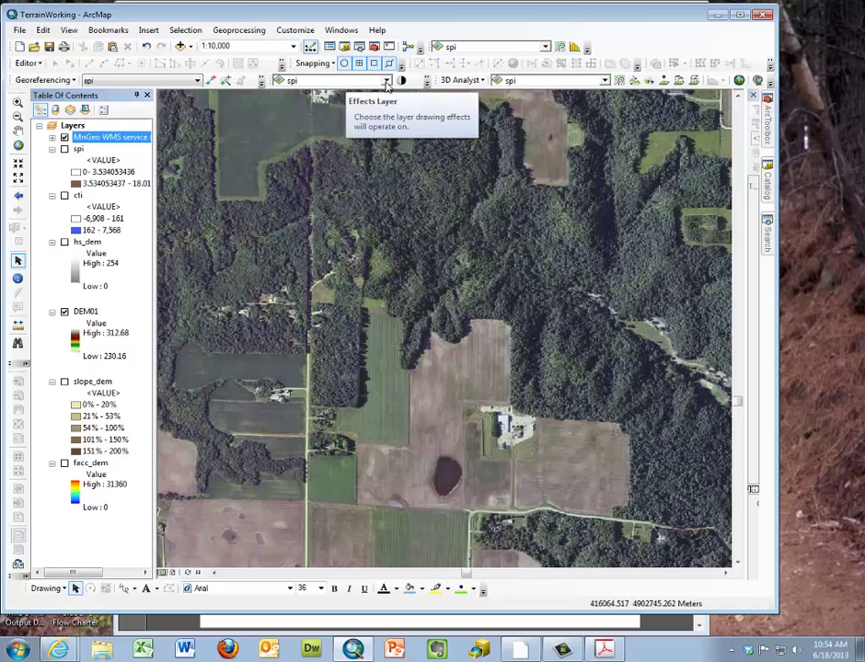
Step: Set the MnGeo WMS service (aerial photography) as the layer that drawing effects operate on
{"action": "left_click", "coordinate": [386, 81]}
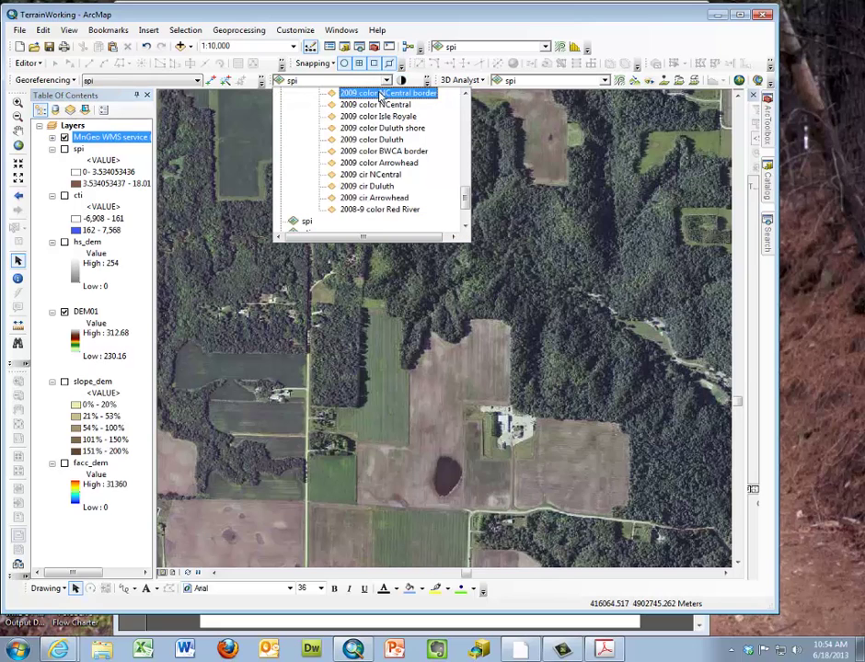
{"action": "left_click_drag", "start_coordinate": [460, 203], "coordinate": [451, 103]}
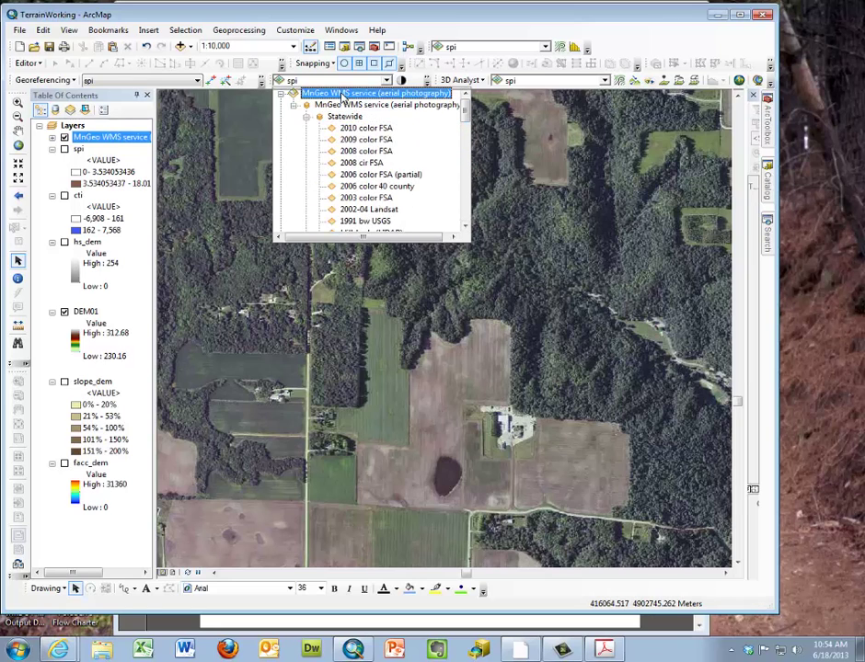
{"action": "left_click", "coordinate": [342, 94]}
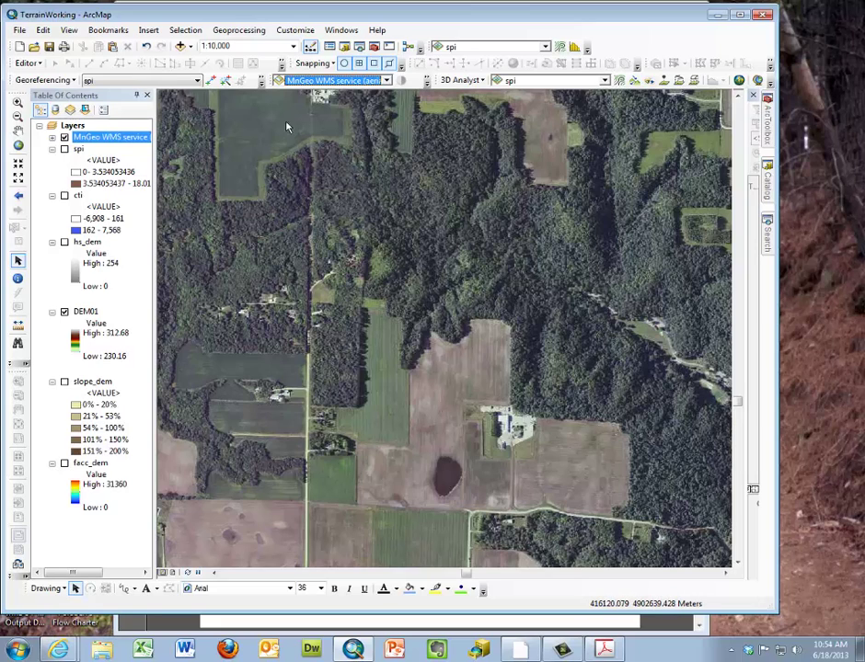
{"action": "left_click", "coordinate": [87, 137]}
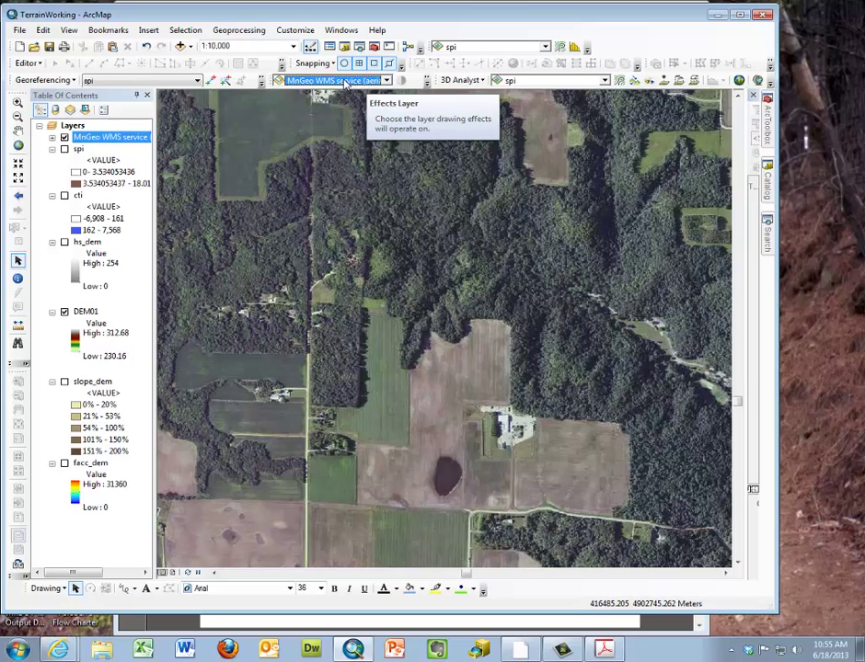
Step: Swipe the aerial photography layer vertically and horizontally to compare it with the DEM01 layer beneath it
{"action": "left_click", "coordinate": [425, 82]}
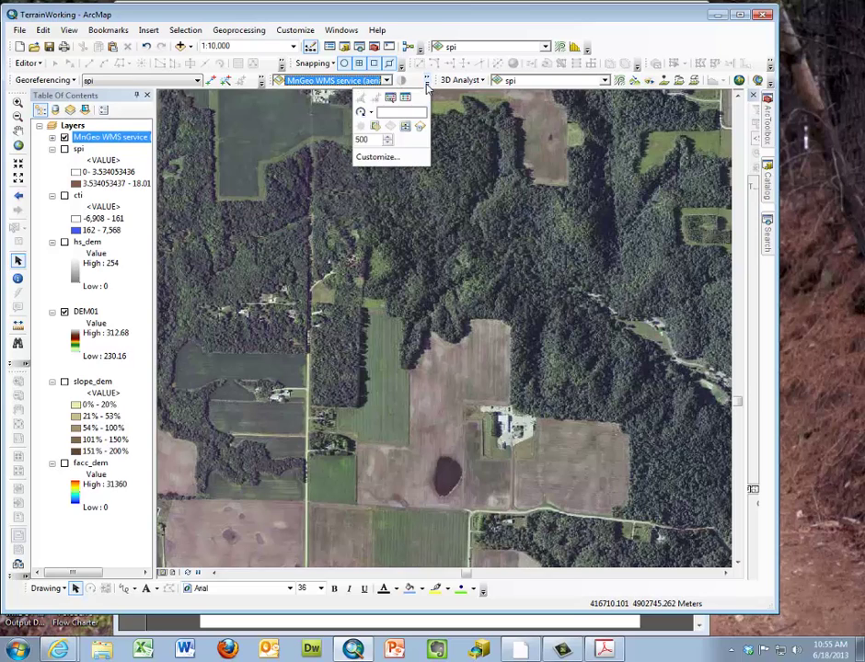
{"action": "left_click", "coordinate": [405, 127]}
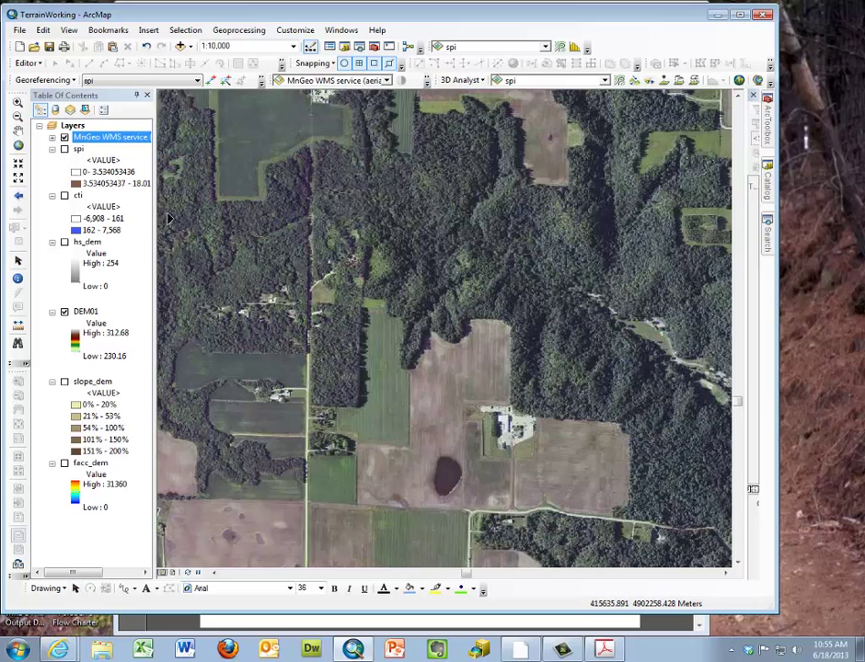
{"action": "left_click_drag", "start_coordinate": [168, 218], "coordinate": [166, 267]}
{"action": "left_click_drag", "start_coordinate": [167, 196], "coordinate": [507, 255]}
{"action": "left_click_drag", "start_coordinate": [528, 254], "coordinate": [405, 276]}
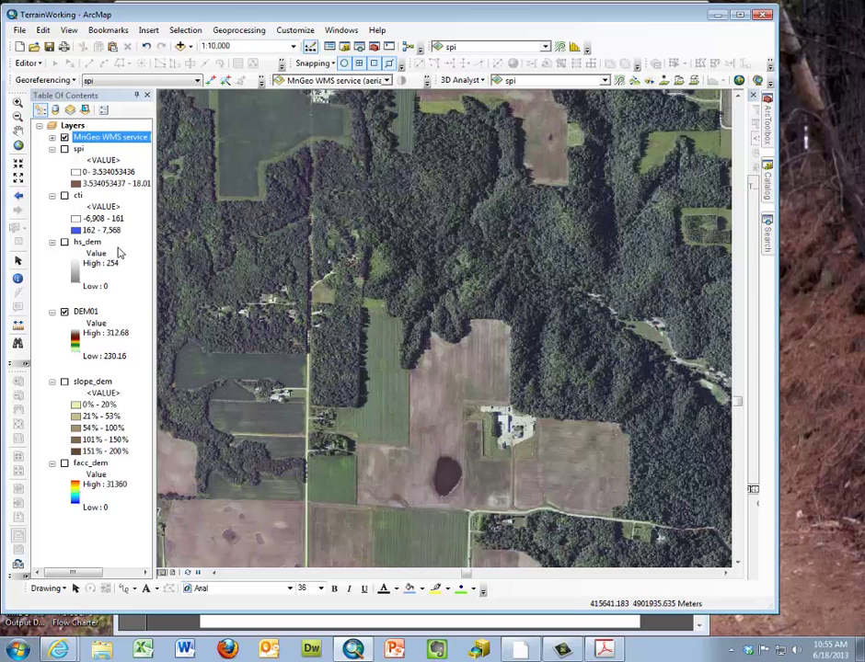
Step: Hide the MnGeo WMS service layer and review the color ramp and stretch in DEM01's symbology properties
{"action": "left_click", "coordinate": [65, 138]}
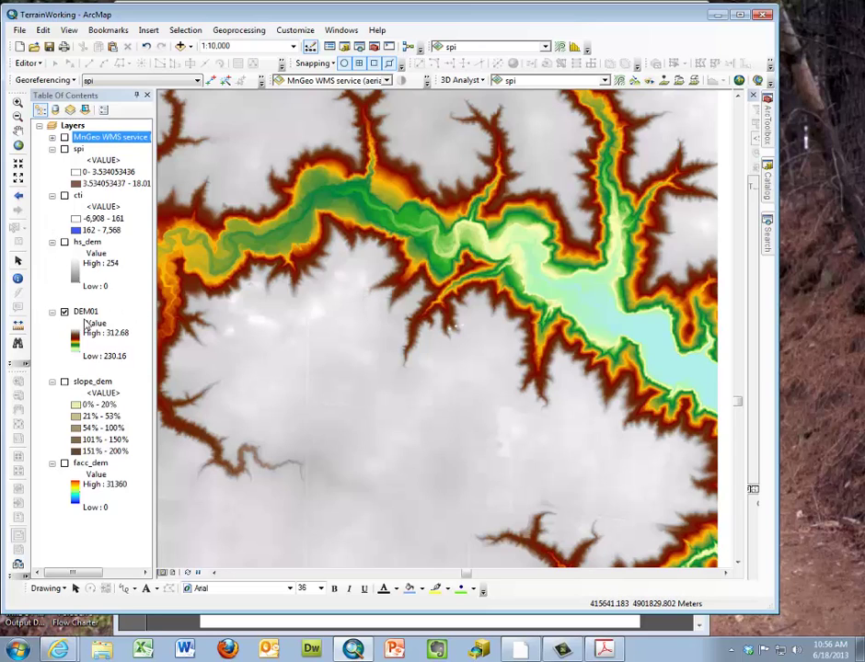
{"action": "left_click", "coordinate": [91, 315]}
{"action": "right_click", "coordinate": [92, 313]}
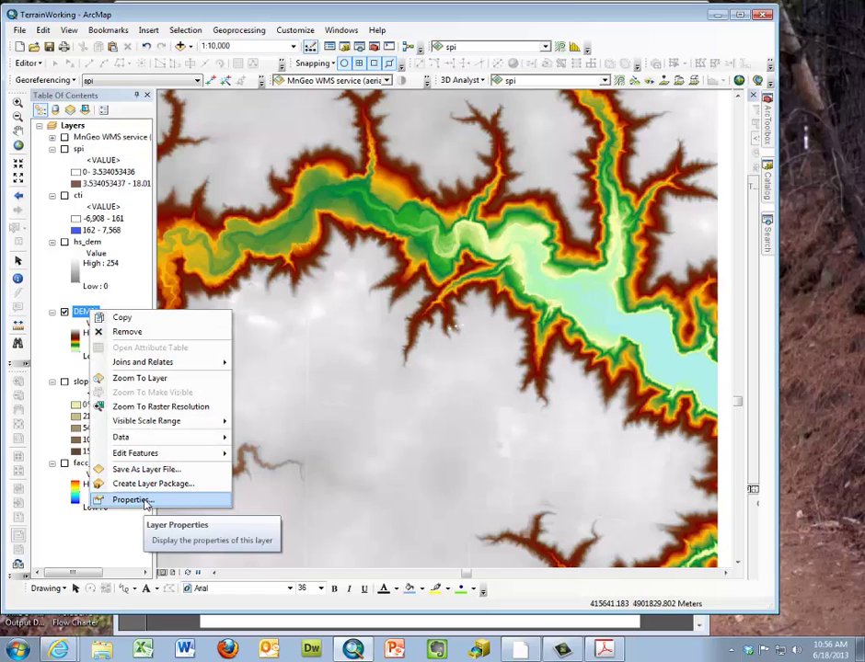
{"action": "left_click", "coordinate": [145, 501]}
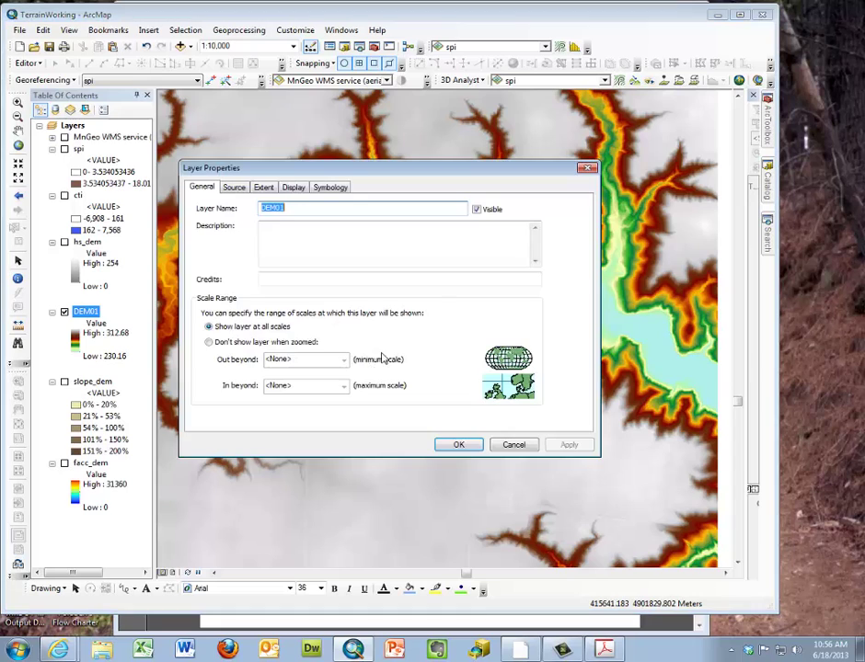
{"action": "left_click", "coordinate": [328, 189]}
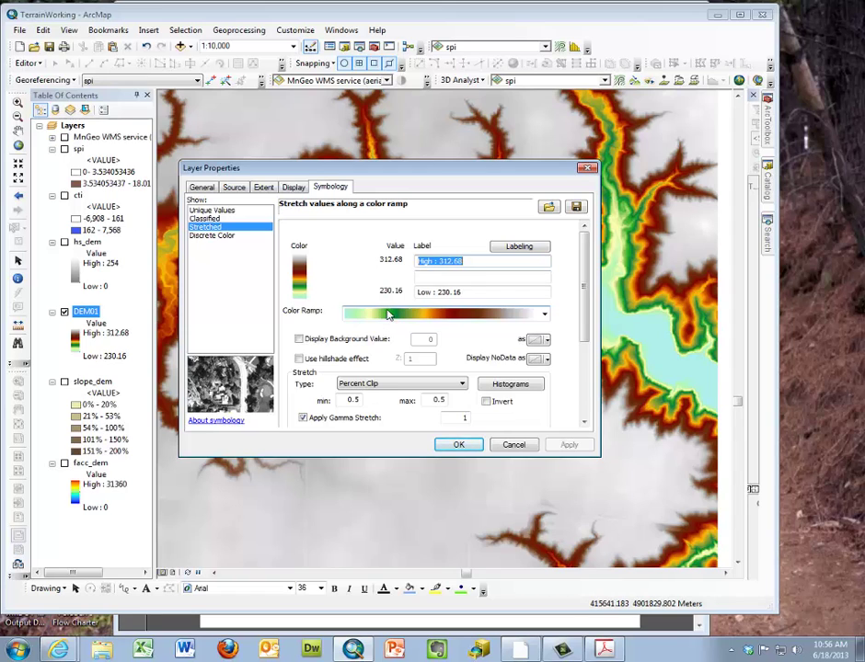
{"action": "left_click", "coordinate": [454, 447]}
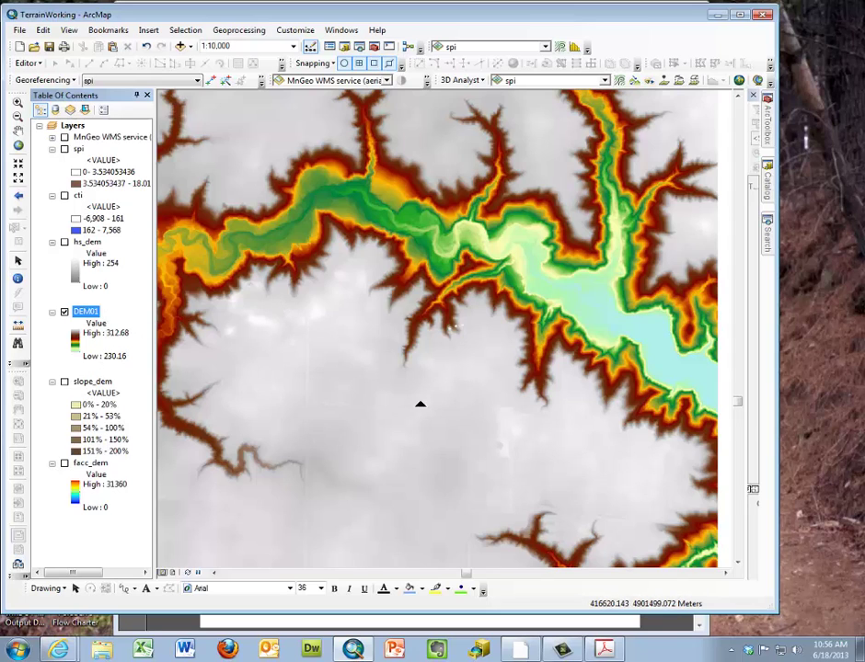
{"action": "left_click", "coordinate": [17, 261]}
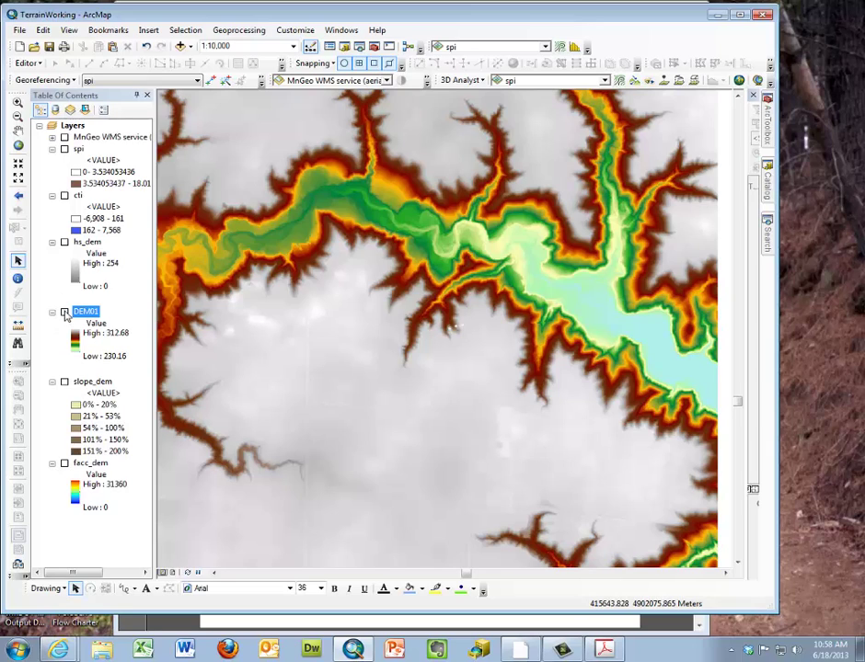
Step: Show slope_dem in place of DEM01 and review the slope layer's classified symbology properties
{"action": "left_click", "coordinate": [64, 313]}
{"action": "left_click", "coordinate": [64, 383]}
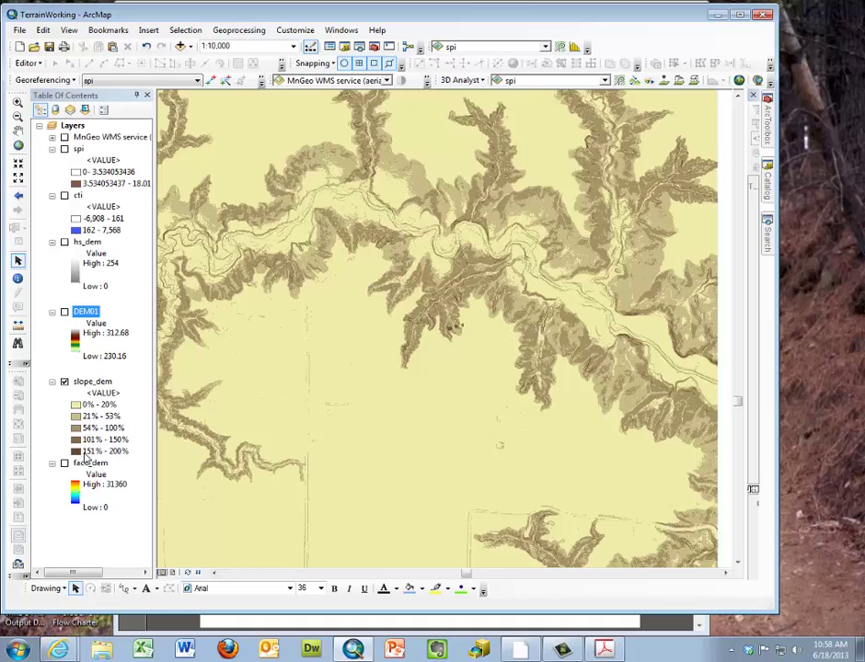
{"action": "left_click", "coordinate": [94, 382]}
{"action": "right_click", "coordinate": [94, 382]}
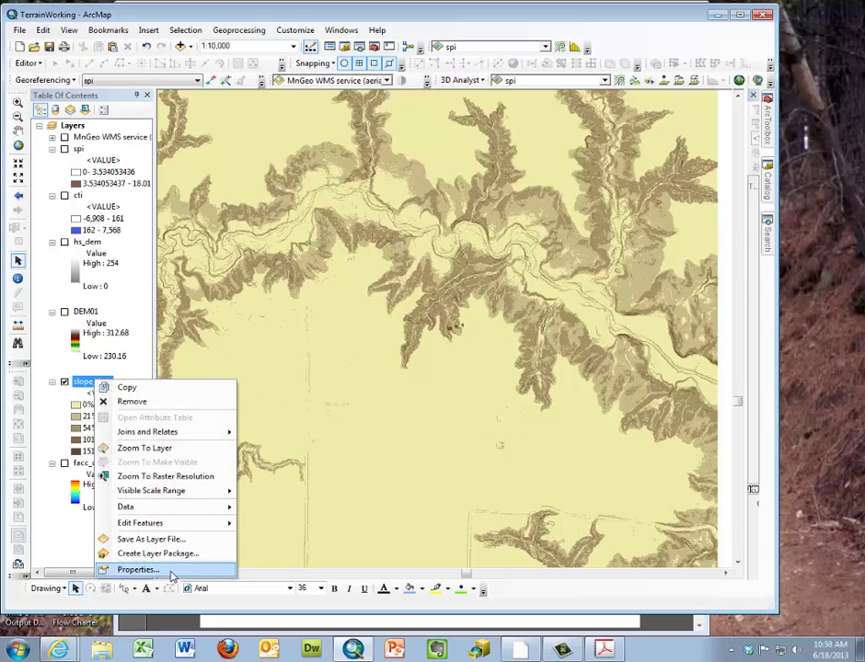
{"action": "left_click", "coordinate": [165, 571]}
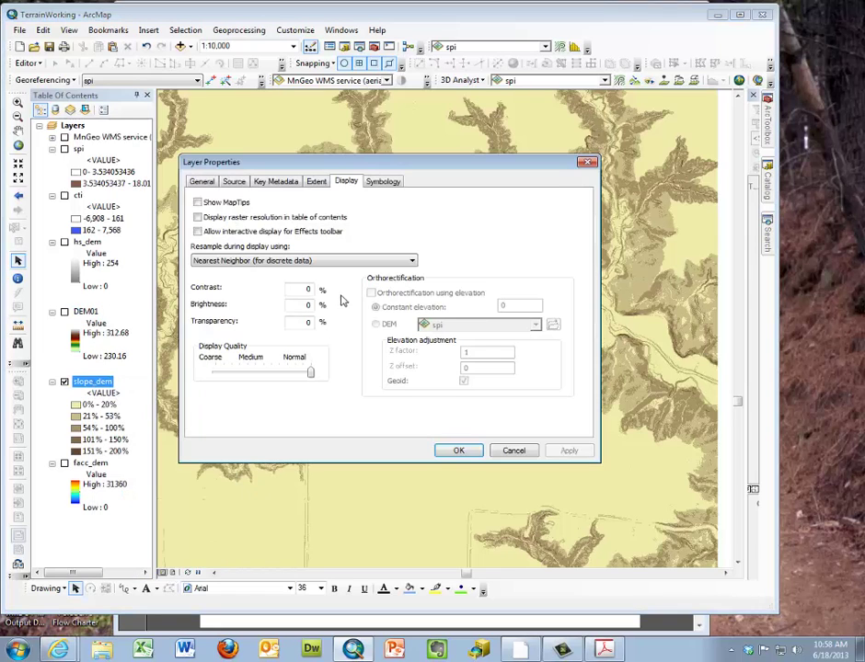
{"action": "left_click", "coordinate": [382, 182]}
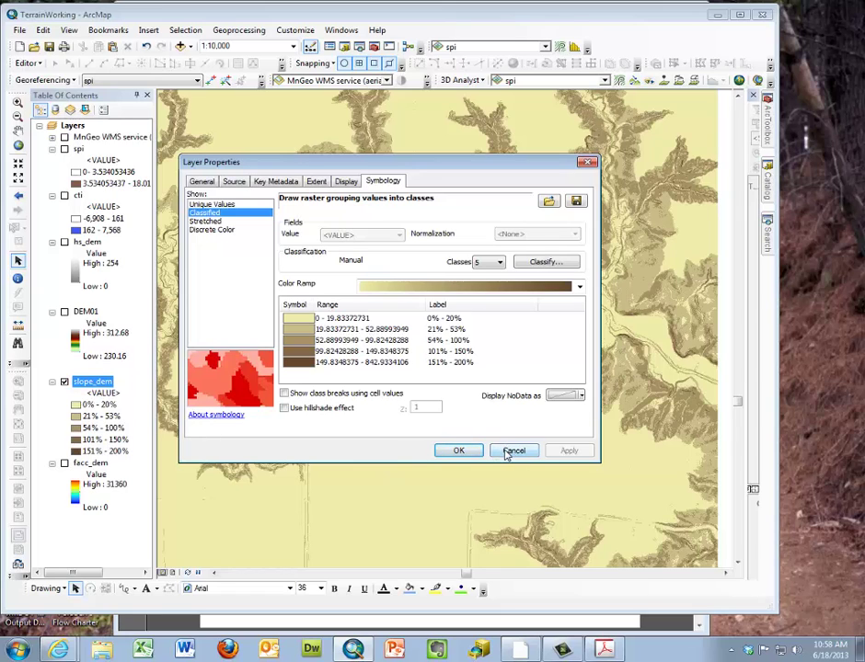
{"action": "left_click", "coordinate": [458, 450]}
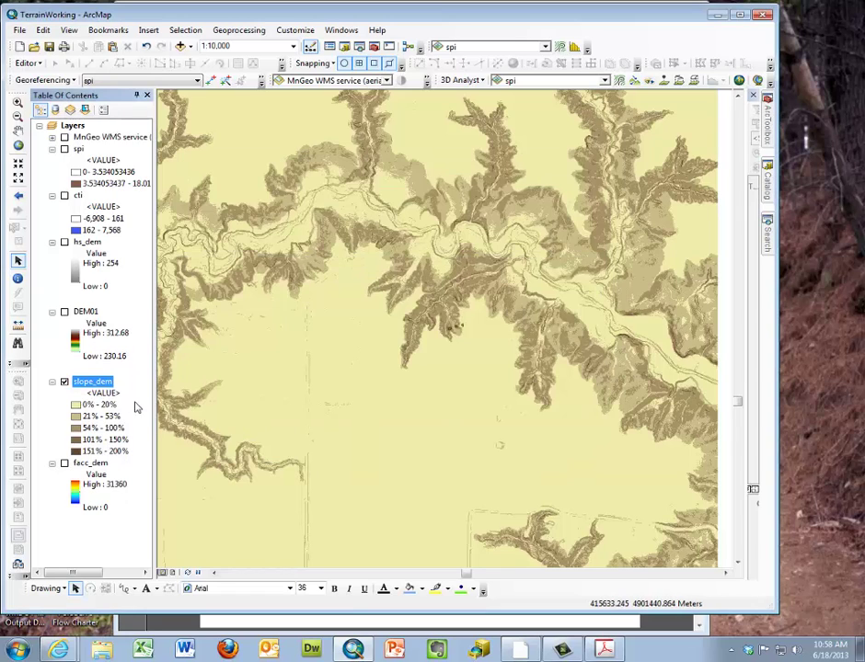
Step: Show facc_dem in place of slope_dem and examine the flow accumulation lines up close in the valley area
{"action": "left_click", "coordinate": [64, 382]}
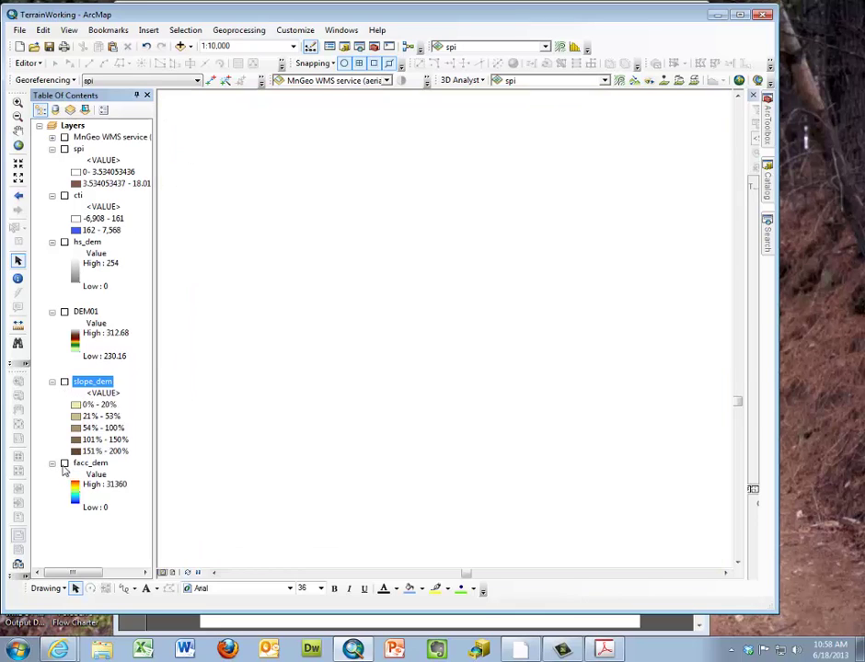
{"action": "left_click", "coordinate": [64, 464]}
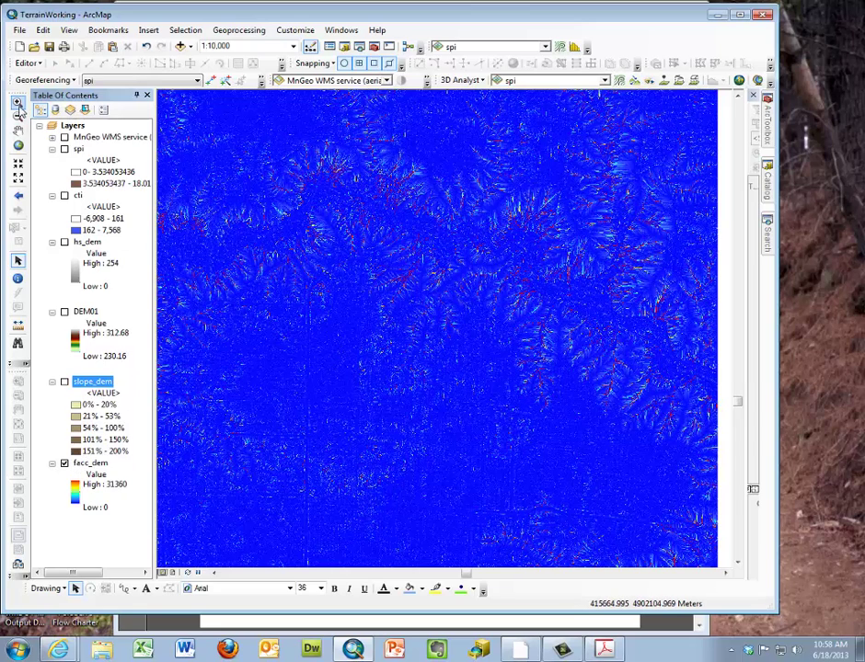
{"action": "left_click", "coordinate": [18, 104]}
{"action": "left_click_drag", "start_coordinate": [276, 223], "coordinate": [325, 267]}
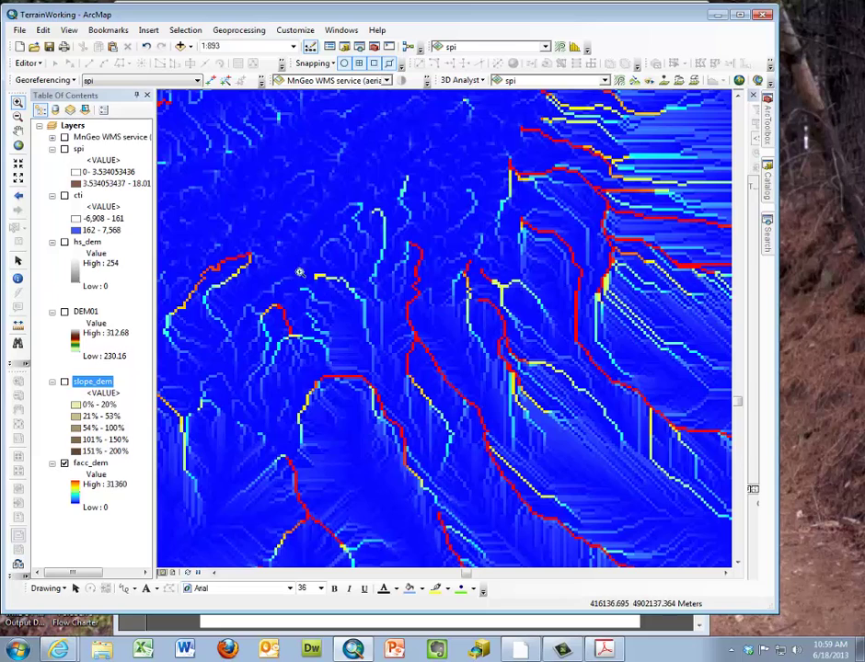
{"action": "left_click", "coordinate": [18, 262]}
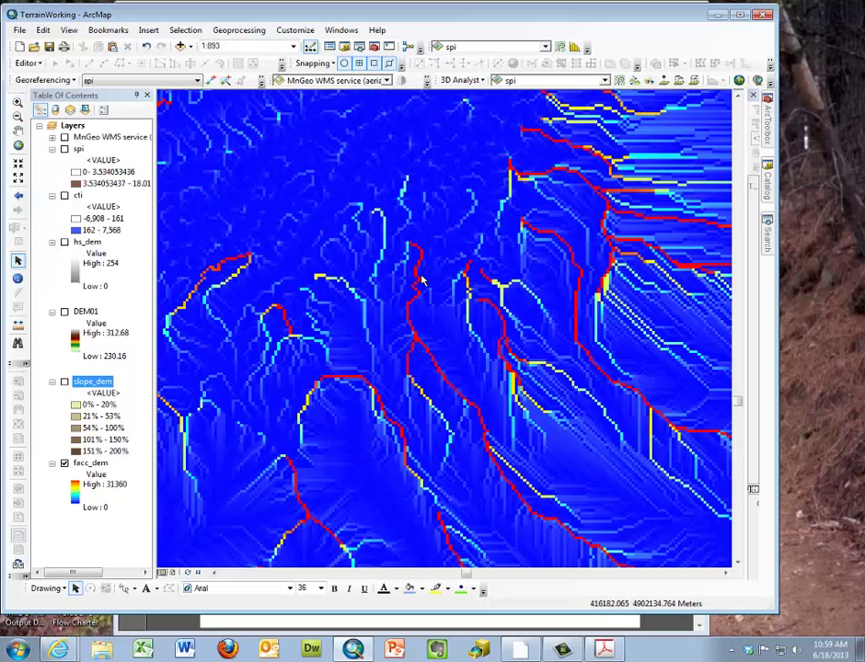
{"action": "left_click", "coordinate": [17, 177]}
{"action": "left_click", "coordinate": [17, 178]}
{"action": "left_click", "coordinate": [18, 163]}
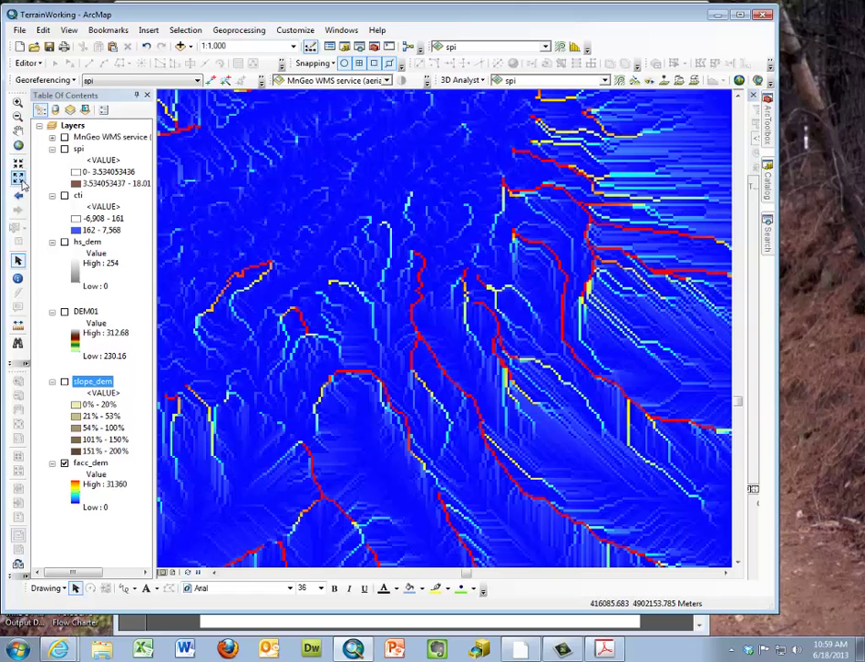
Step: Examine the facc_dem flow accumulation lines in the area just southeast of the current view
{"action": "left_click", "coordinate": [17, 131]}
{"action": "left_click_drag", "start_coordinate": [335, 270], "coordinate": [303, 188]}
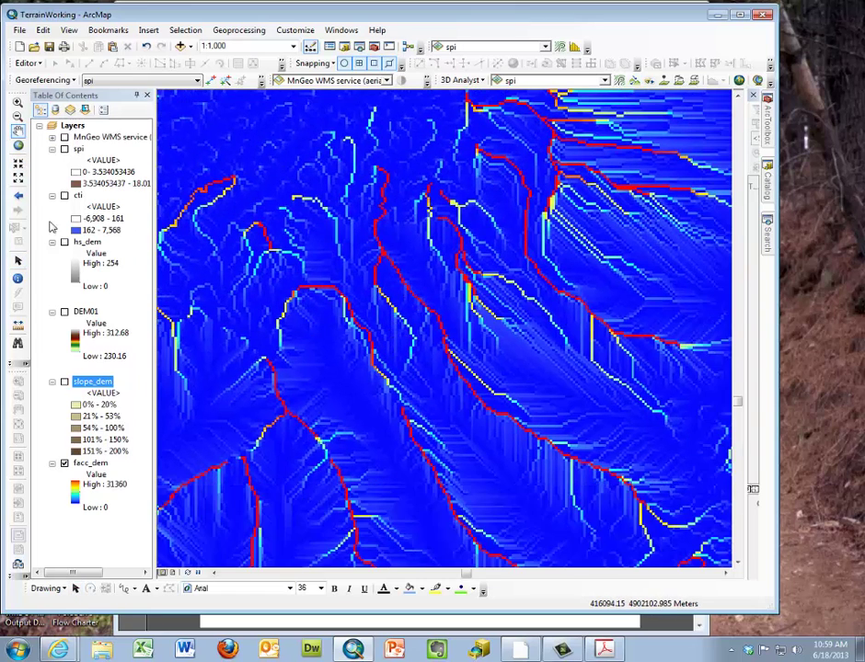
{"action": "left_click", "coordinate": [17, 260]}
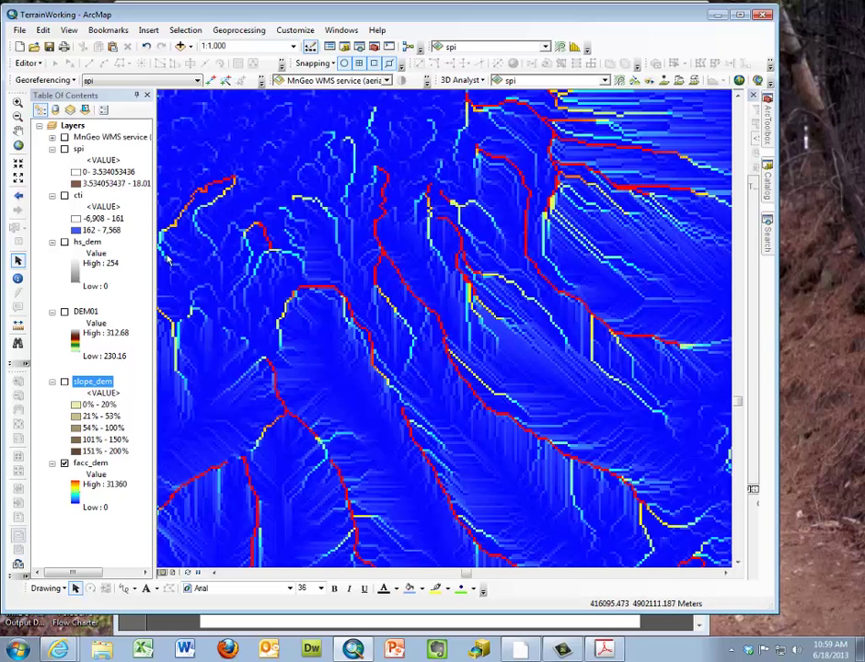
{"action": "left_click", "coordinate": [126, 591]}
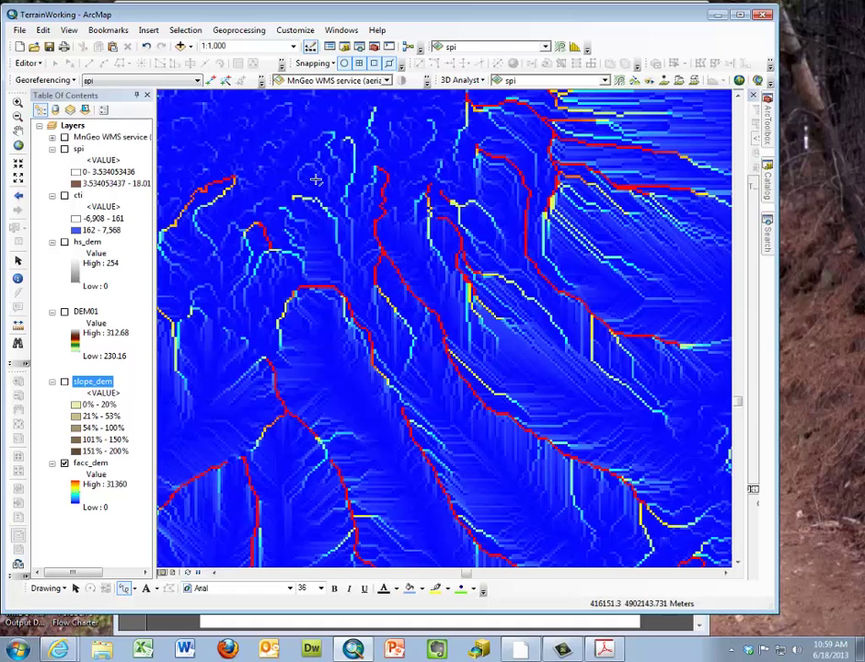
{"action": "left_click_drag", "start_coordinate": [350, 166], "coordinate": [363, 182]}
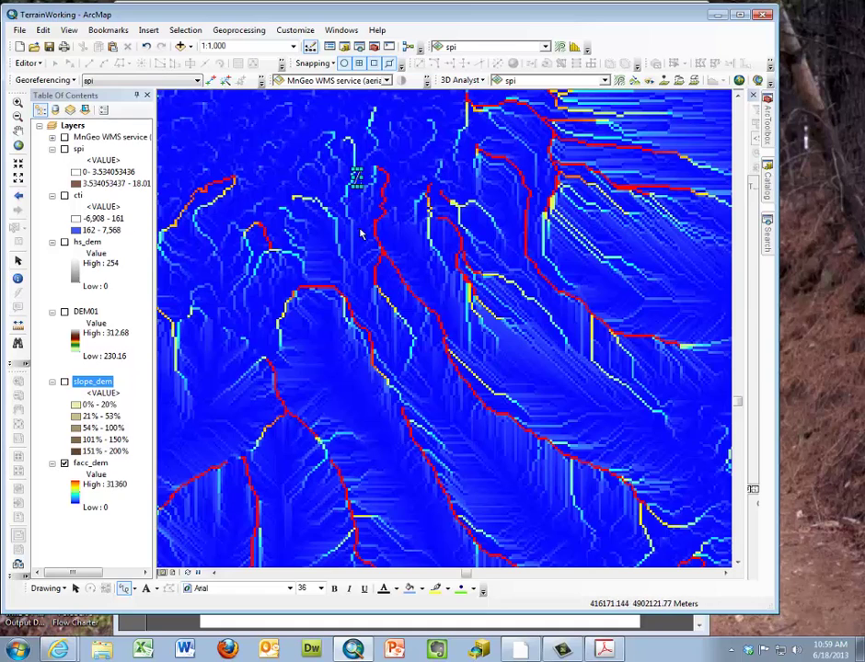
{"action": "key", "text": "Delete"}
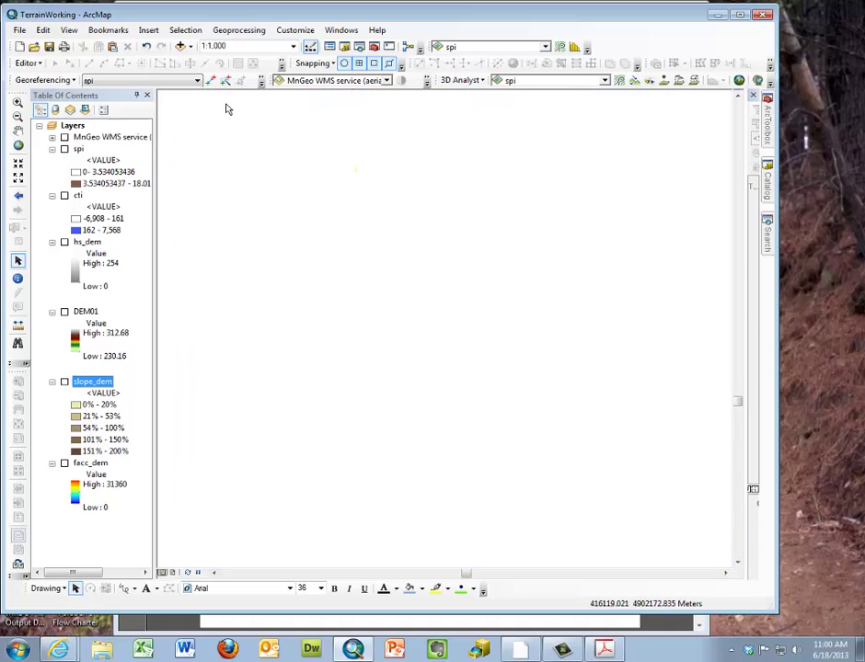
Step: Show the cti layer, view it at 1:2,000 and review its classified symbology properties
{"action": "left_click", "coordinate": [65, 196]}
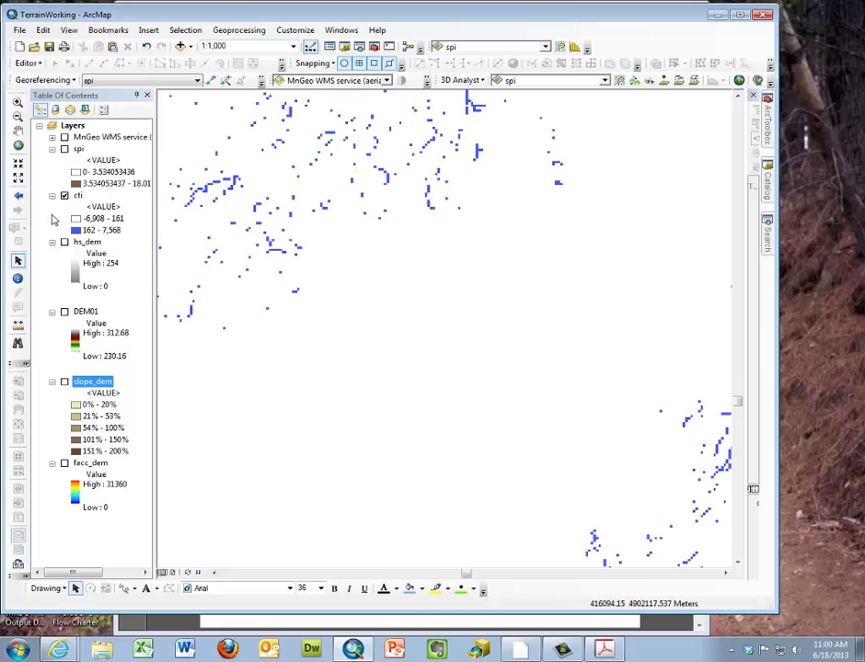
{"action": "left_click", "coordinate": [18, 178]}
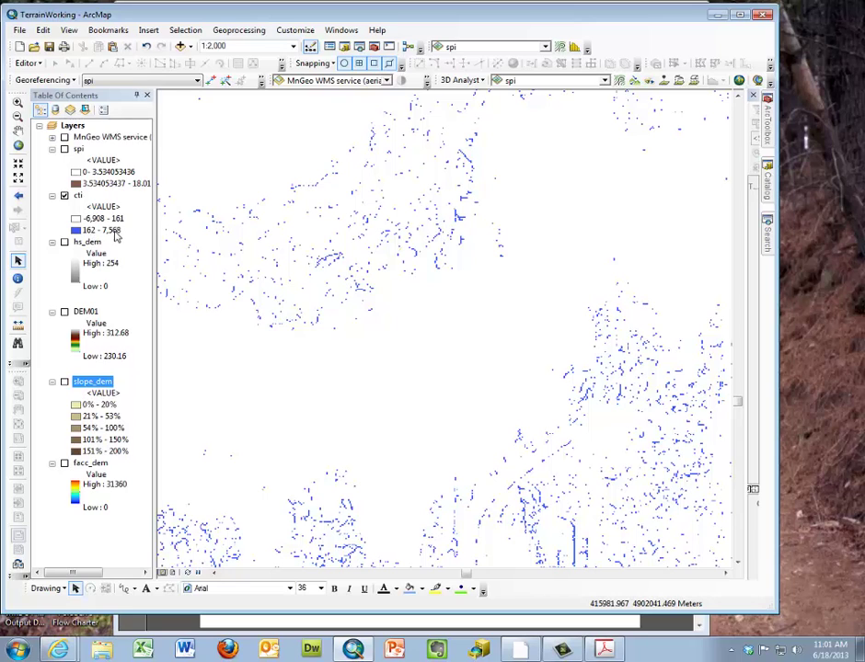
{"action": "right_click", "coordinate": [81, 196]}
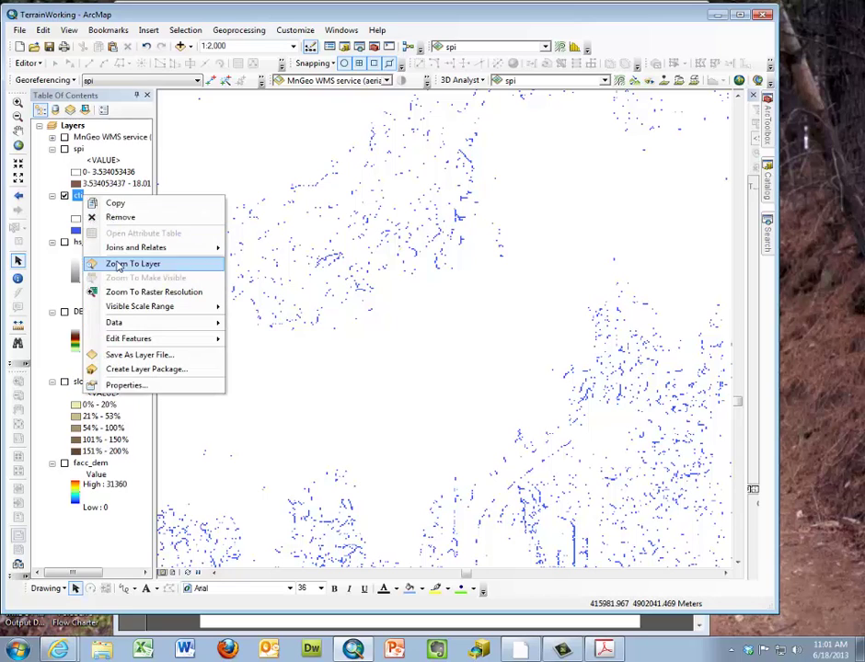
{"action": "left_click", "coordinate": [157, 386]}
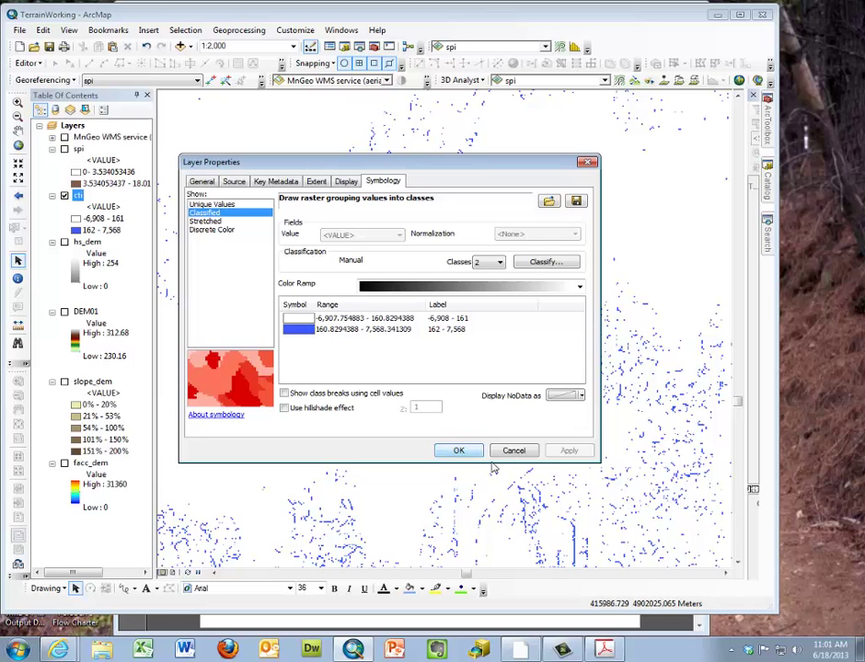
{"action": "left_click", "coordinate": [460, 451]}
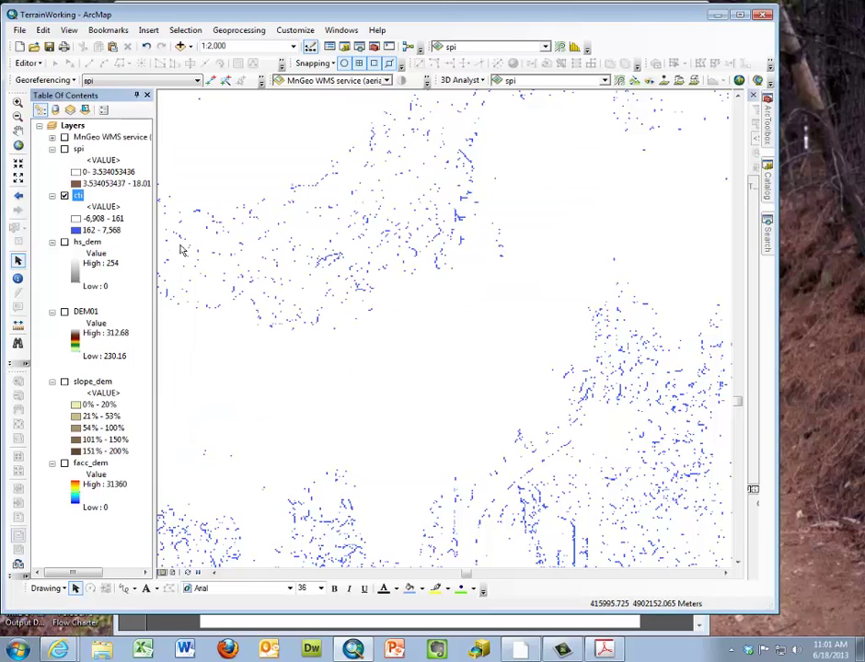
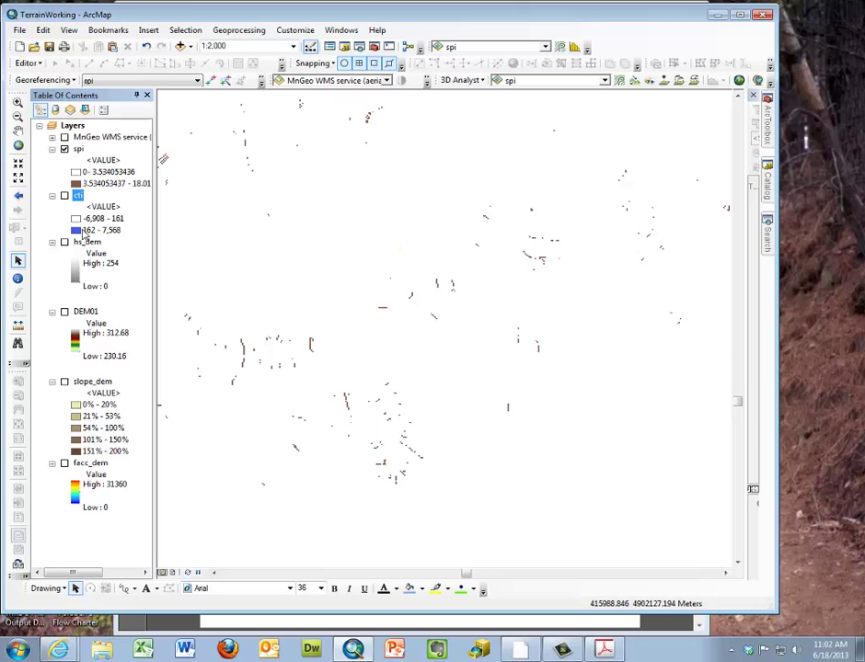
Step: Show cti and DEM01 beneath spi and compare the overlaid layers with Swipe and the MnGeo WMS service layer
{"action": "left_click", "coordinate": [64, 196]}
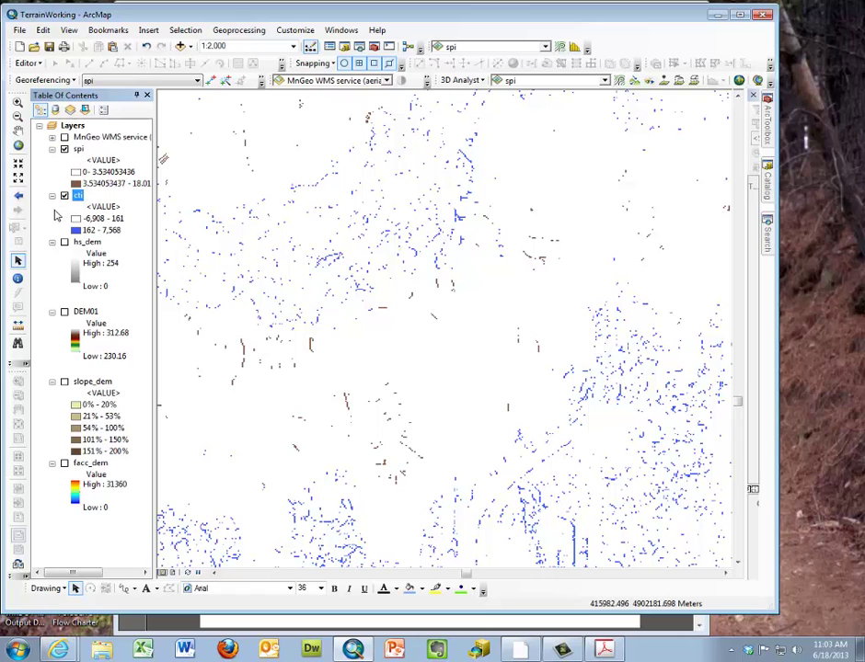
{"action": "left_click", "coordinate": [64, 312]}
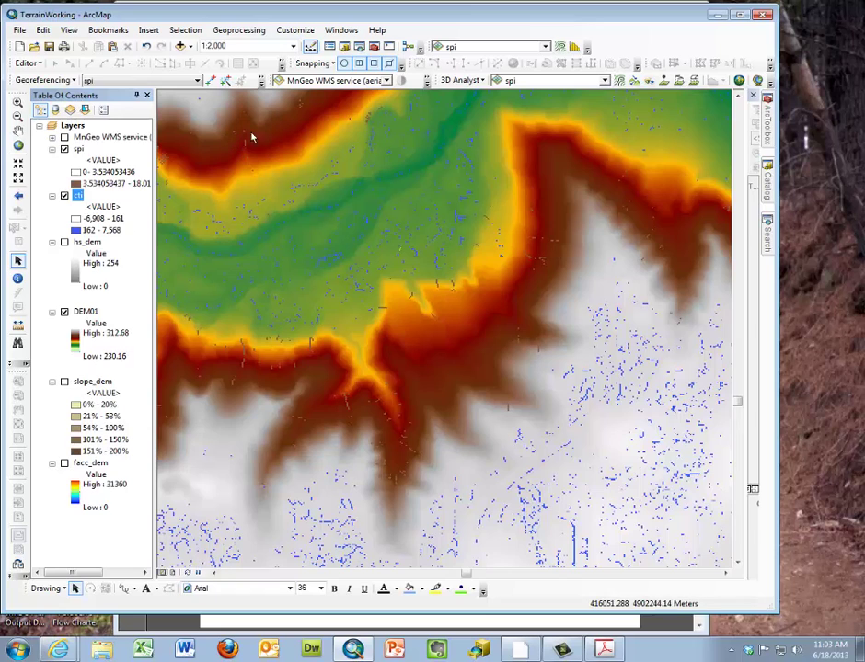
{"action": "left_click", "coordinate": [401, 81]}
{"action": "left_click", "coordinate": [405, 126]}
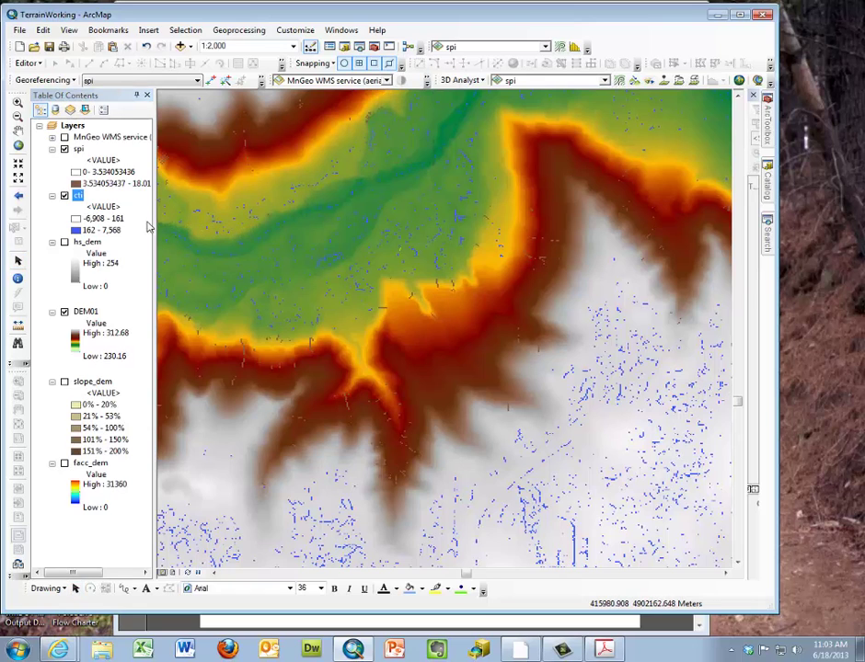
{"action": "left_click_drag", "start_coordinate": [181, 230], "coordinate": [268, 260]}
{"action": "left_click", "coordinate": [64, 137]}
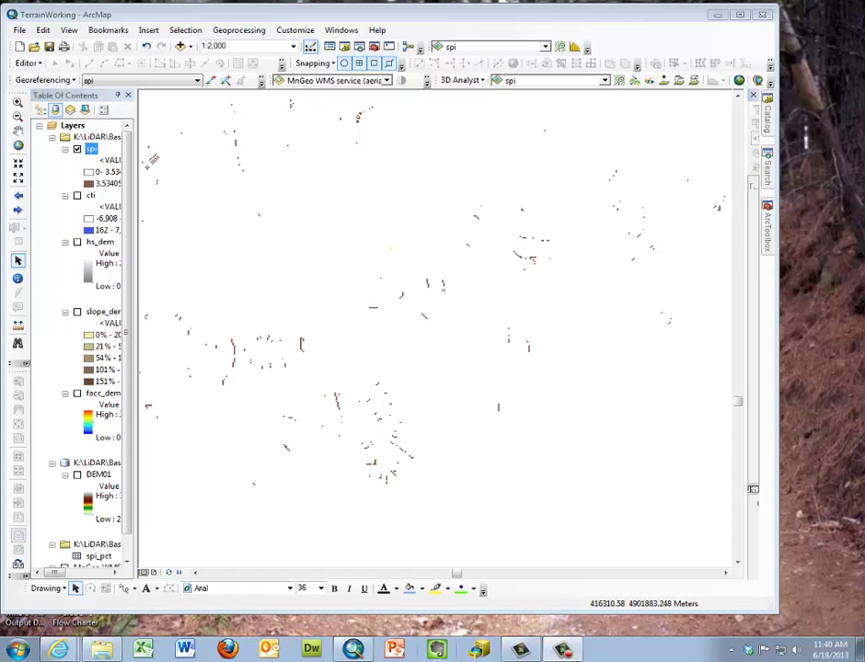
Step: Run Raster to ASCII on the spi raster with K:\LiDAR\Basics_Exercises\basics\raw_data\spi_pct.TXT as the output file
{"action": "left_click", "coordinate": [770, 218]}
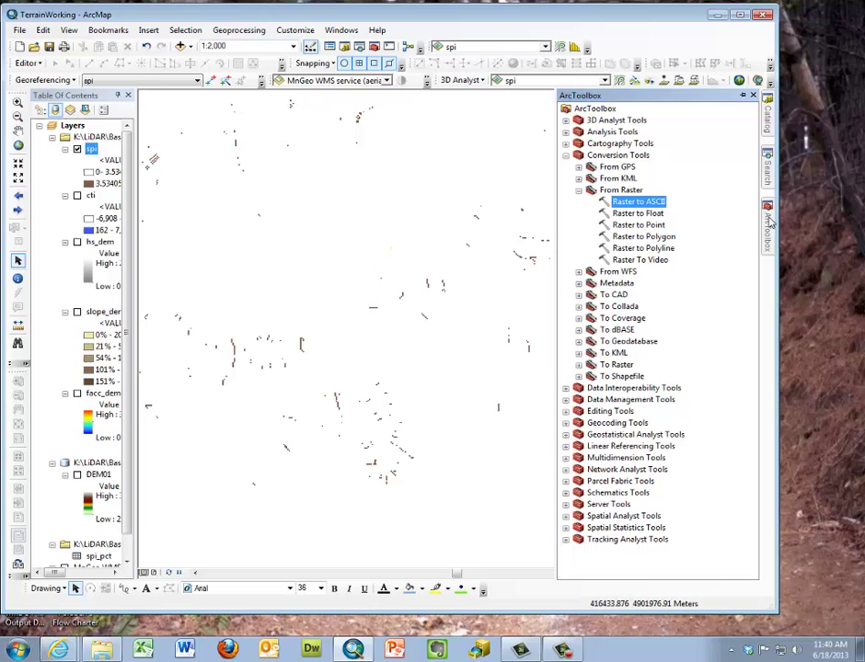
{"action": "double_click", "coordinate": [629, 204]}
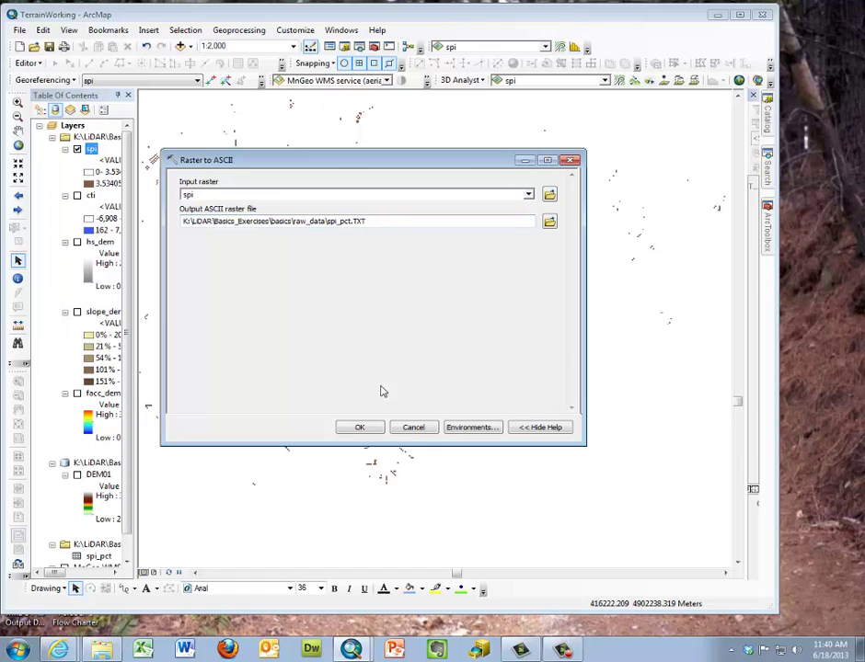
{"action": "left_click", "coordinate": [366, 429]}
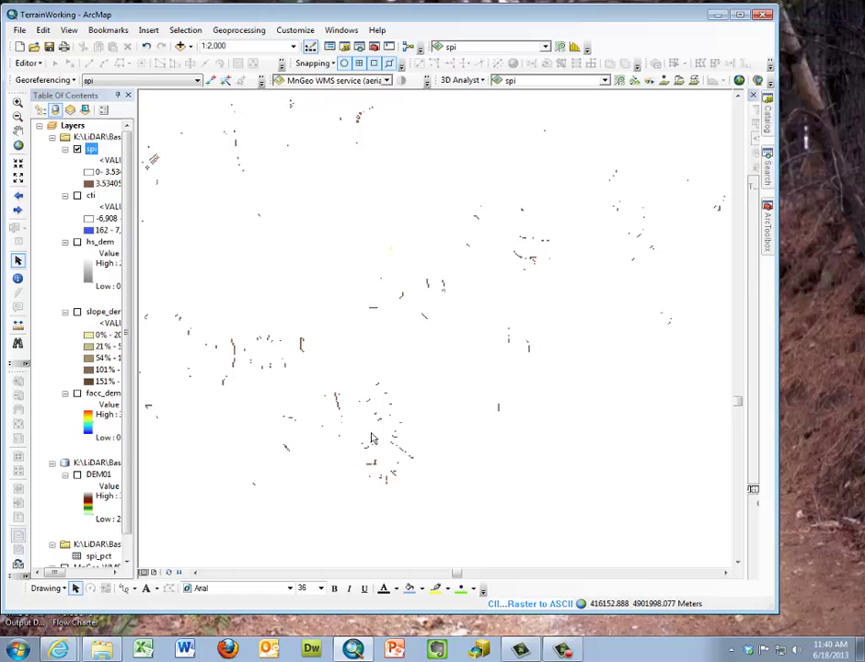
Step: Check the geoprocessing results of the current session for the Raster to ASCII run
{"action": "left_click", "coordinate": [242, 31]}
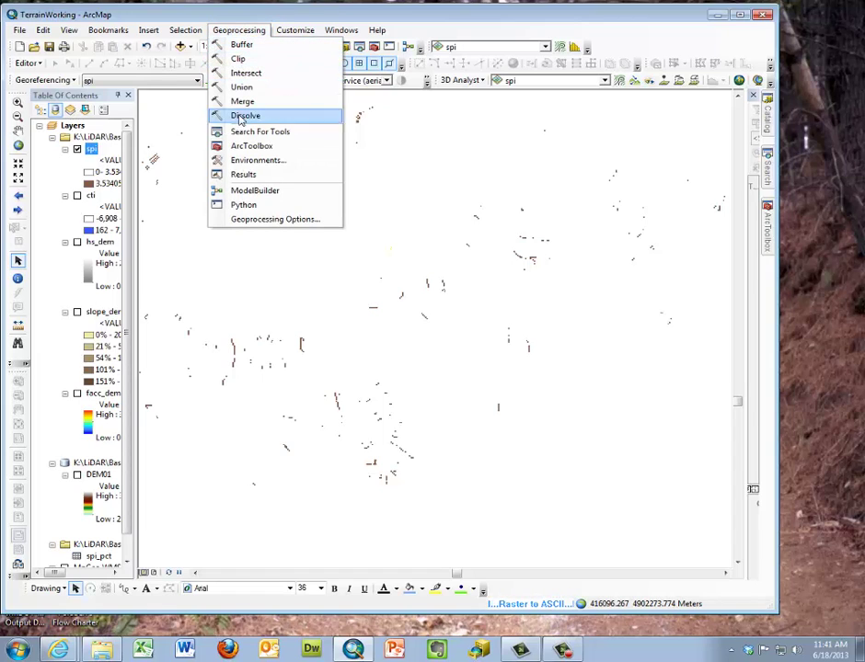
{"action": "left_click", "coordinate": [243, 175]}
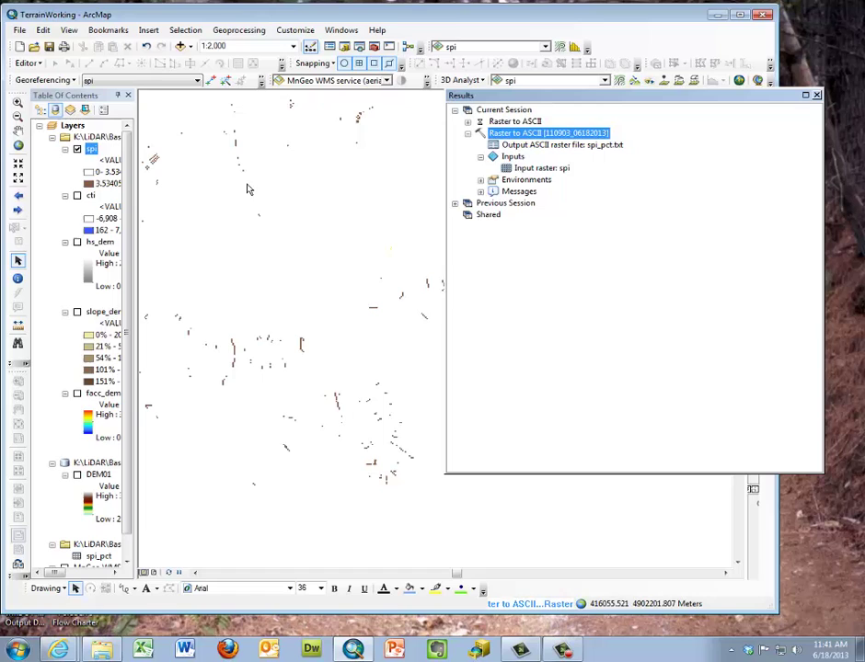
{"action": "left_click", "coordinate": [467, 122]}
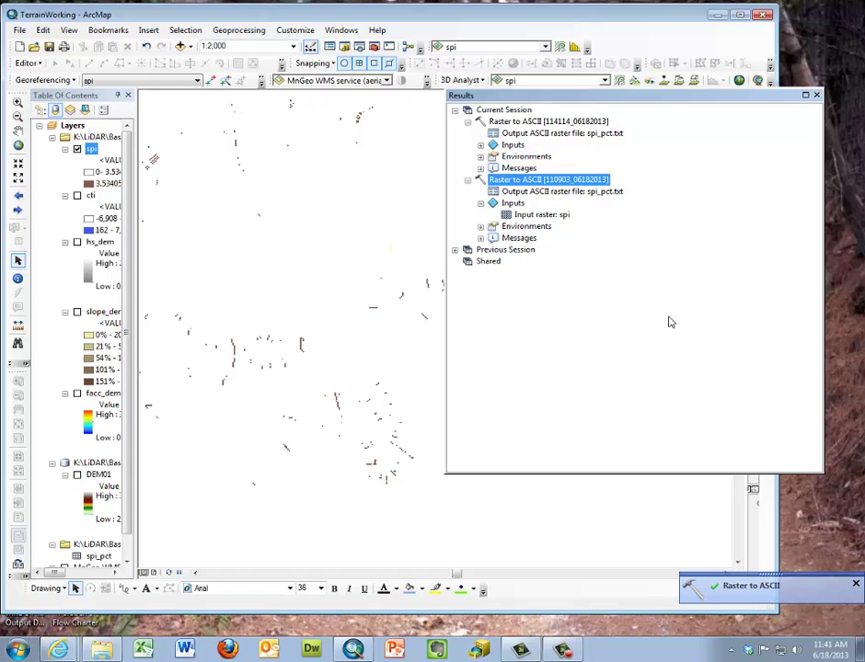
{"action": "left_click", "coordinate": [816, 96]}
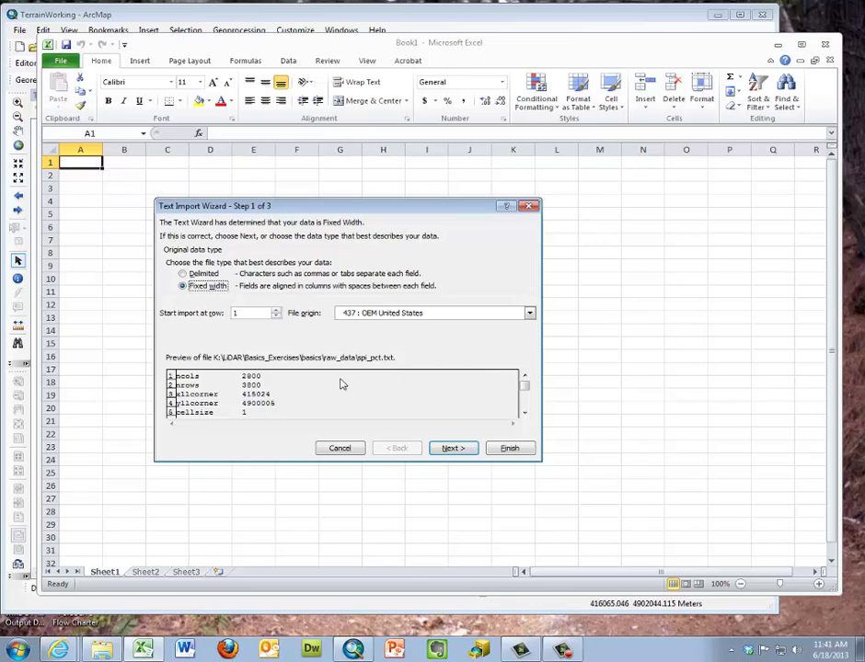
Step: In Excel's import of spi_pct.txt, set the data type to Delimited and adjust the row where the import starts
{"action": "left_click", "coordinate": [184, 277]}
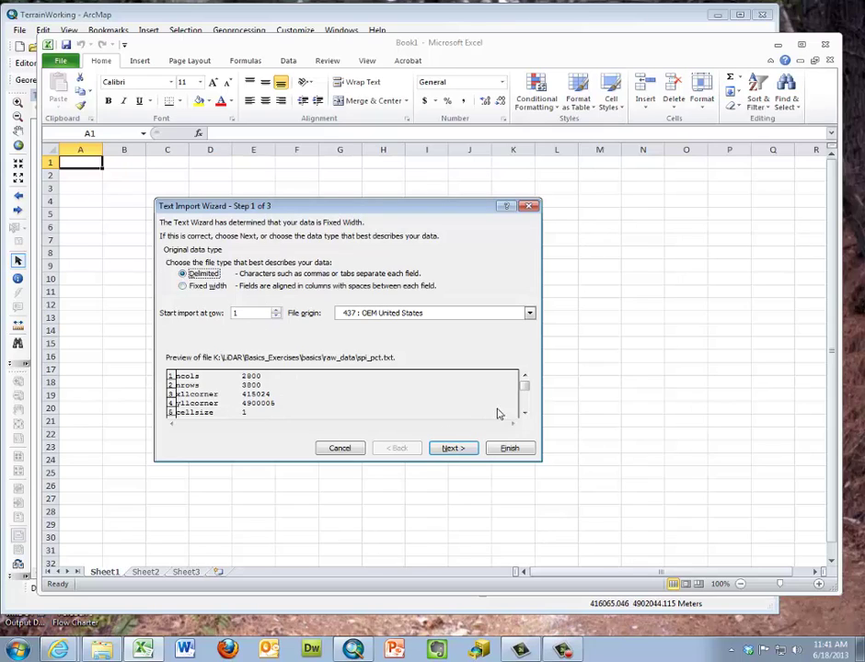
{"action": "left_click", "coordinate": [524, 412]}
{"action": "left_click", "coordinate": [524, 412]}
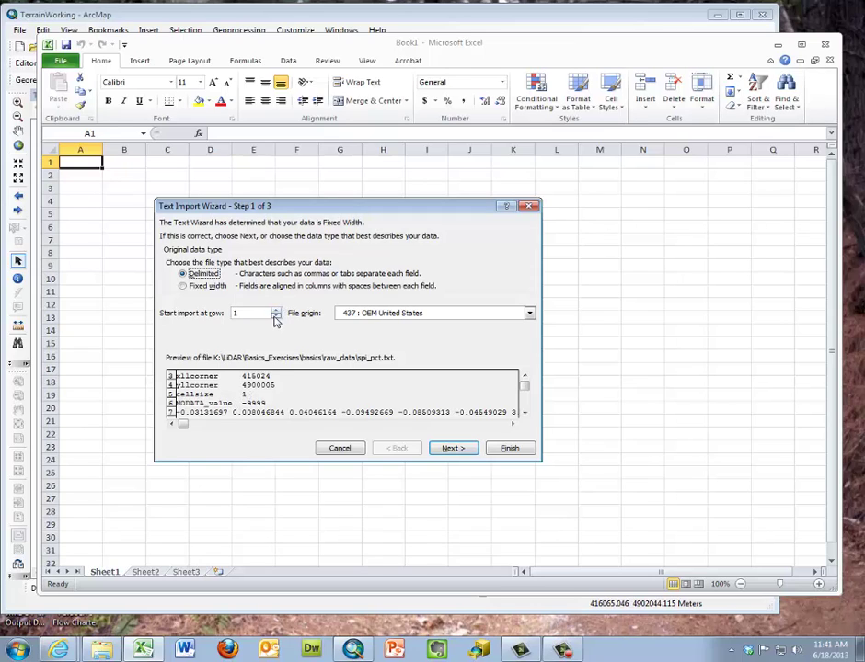
{"action": "left_click", "coordinate": [277, 317]}
{"action": "left_click", "coordinate": [276, 311]}
{"action": "left_click", "coordinate": [276, 311]}
{"action": "left_click", "coordinate": [449, 449]}
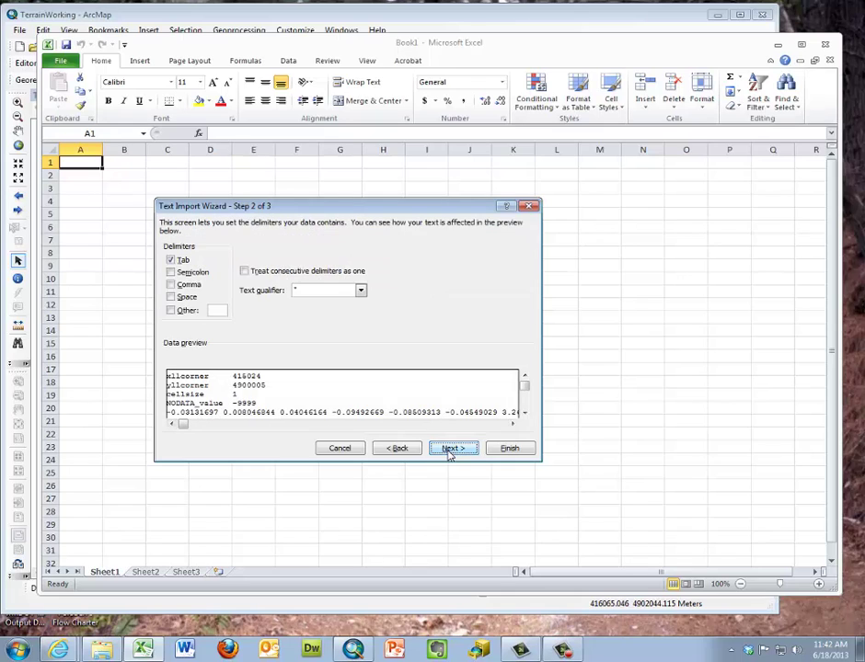
Step: Set Space instead of Tab as the delimiter and finish the import with the General column format
{"action": "left_click", "coordinate": [170, 260]}
{"action": "left_click", "coordinate": [171, 297]}
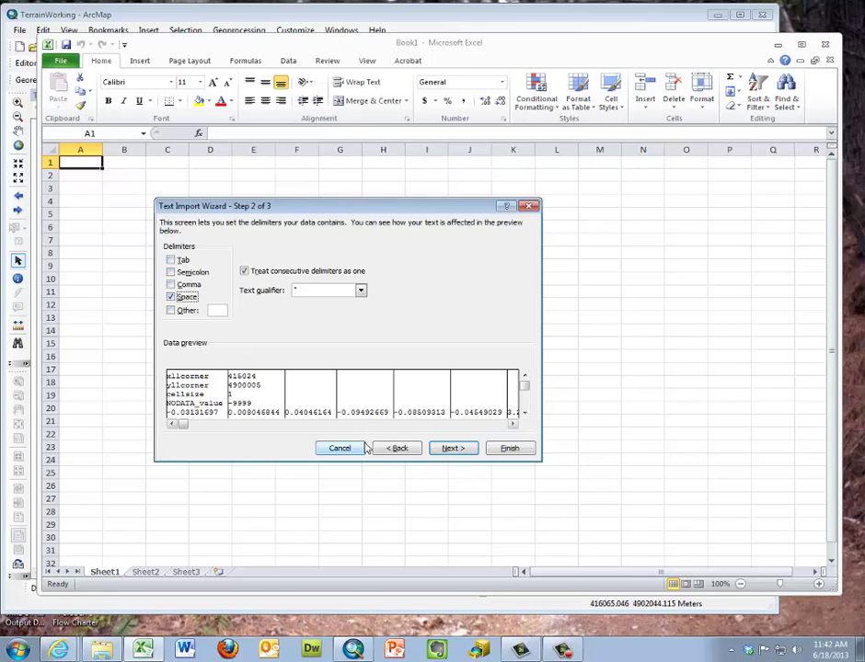
{"action": "left_click", "coordinate": [449, 449]}
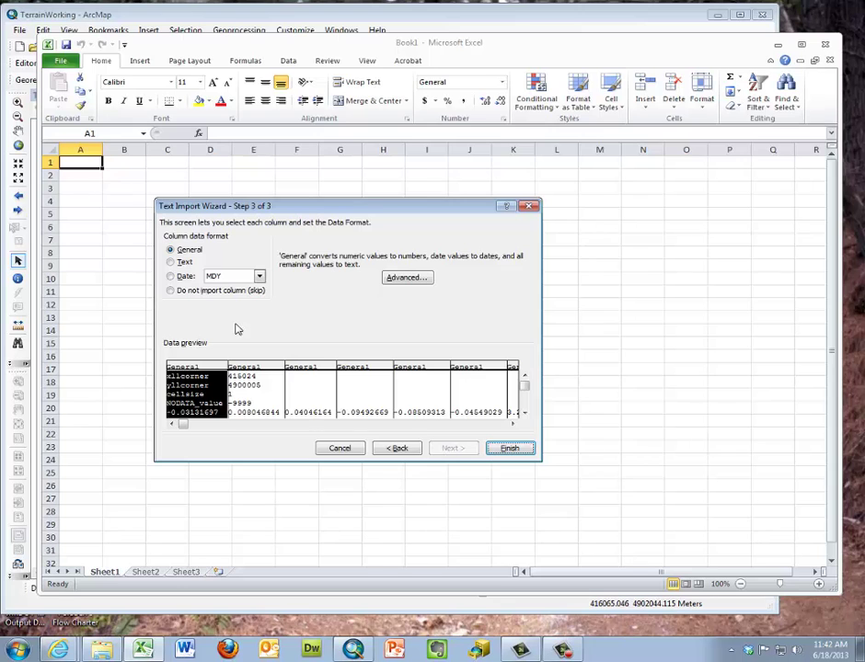
{"action": "left_click", "coordinate": [504, 452]}
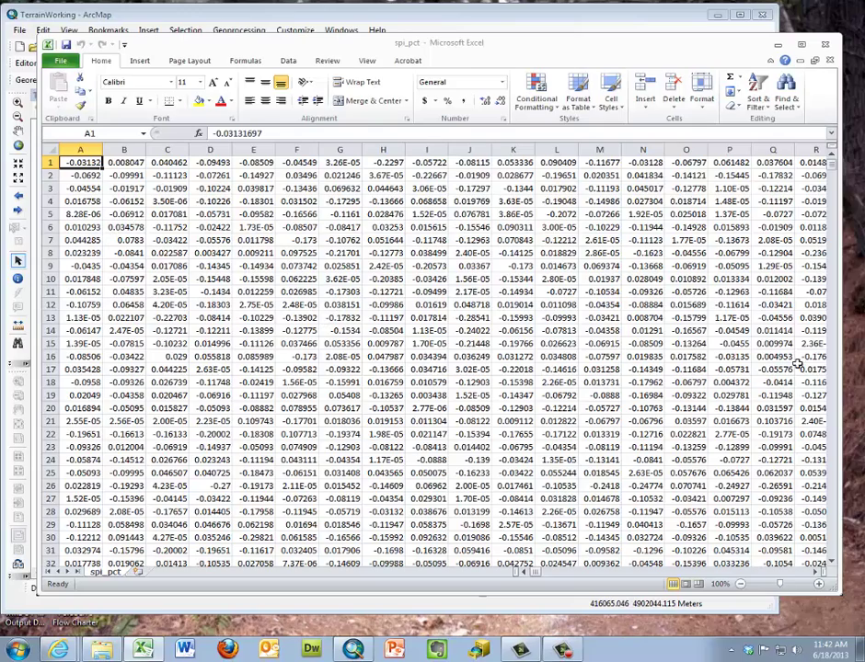
Step: Select the whole data range of the spi_pct sheet, from the last cell DCR3800 back to A1
{"action": "left_click_drag", "start_coordinate": [836, 184], "coordinate": [834, 557]}
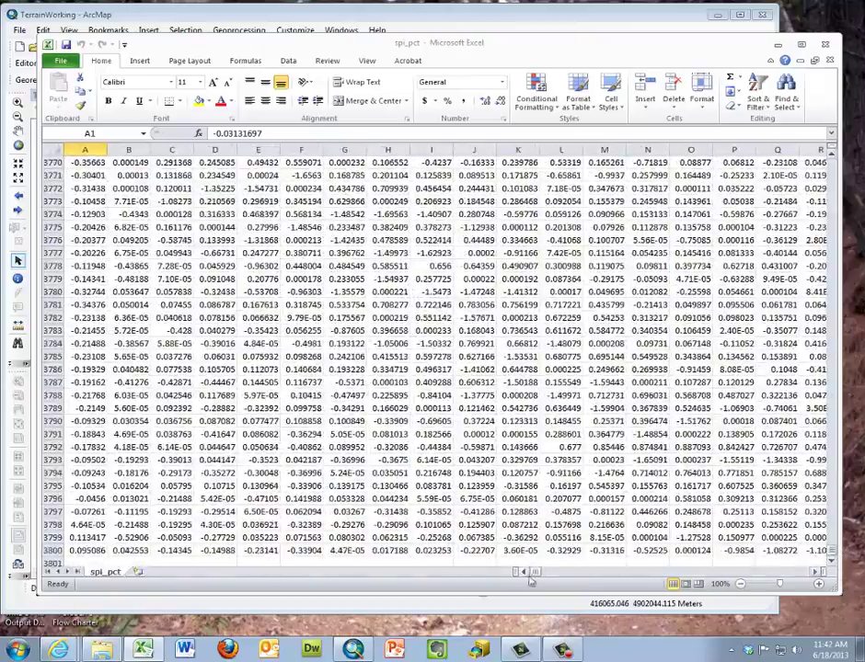
{"action": "left_click_drag", "start_coordinate": [526, 573], "coordinate": [816, 583]}
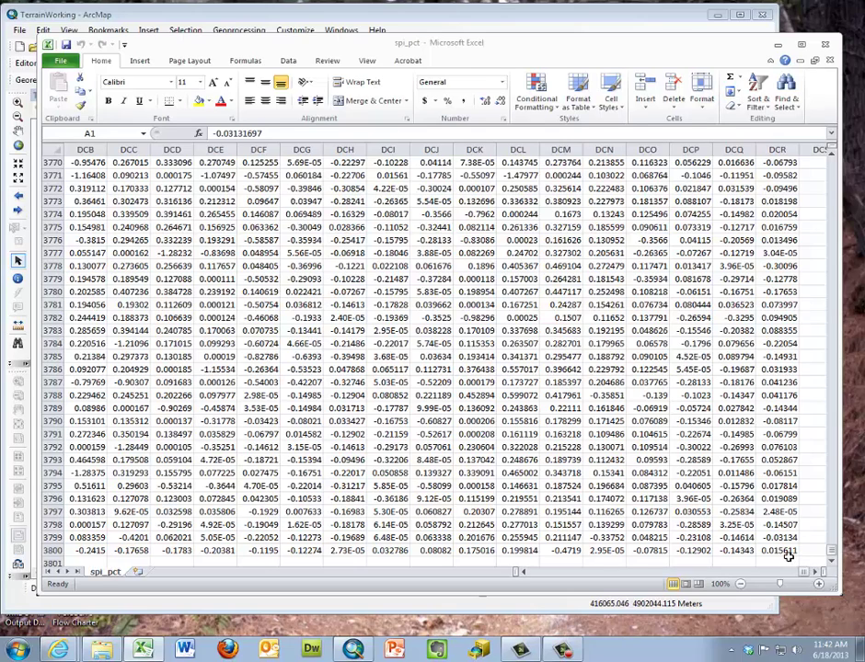
{"action": "left_click", "coordinate": [782, 551]}
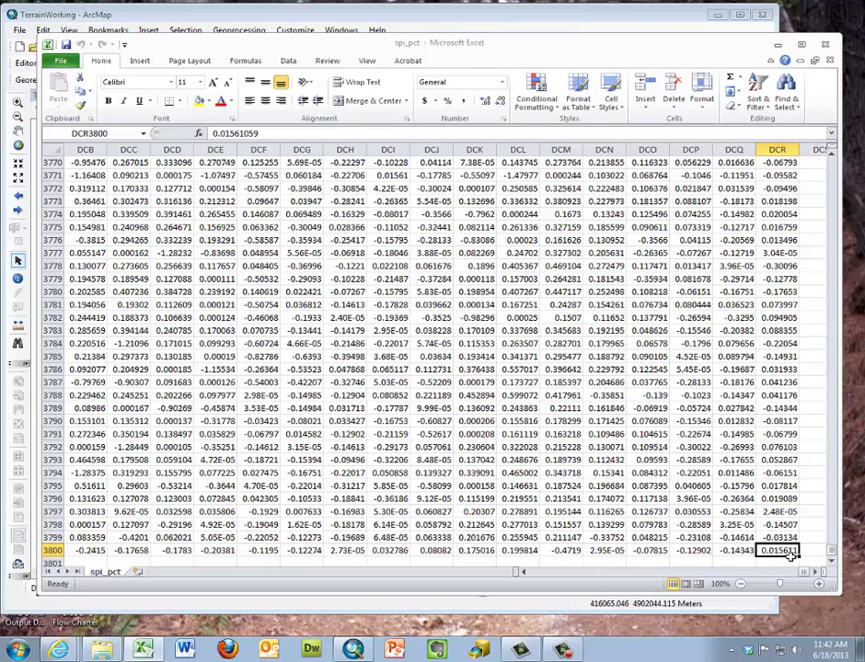
{"action": "key", "text": "ctrl+shift+Home"}
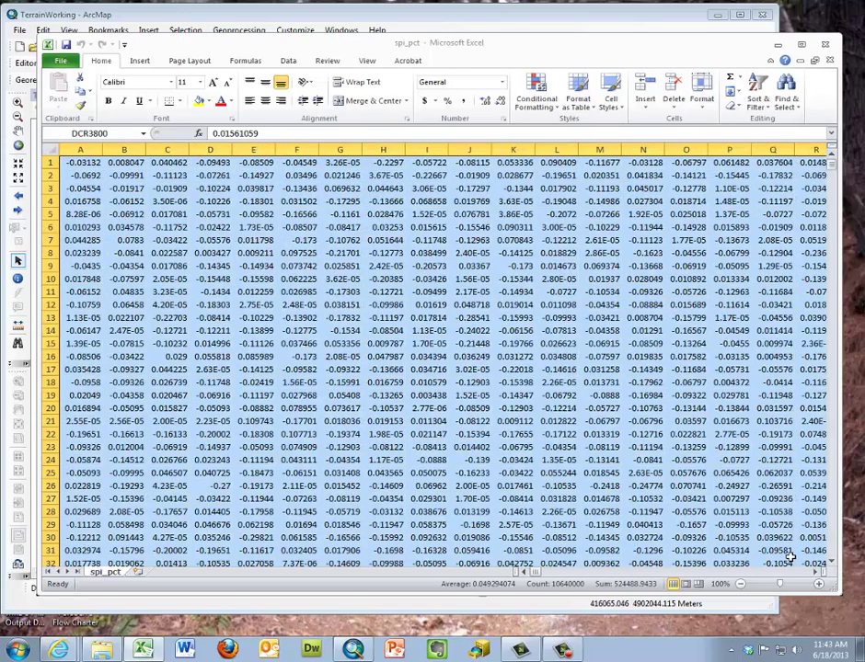
Step: Define the workbook-scope name array for the selected range A1:DCR3800
{"action": "right_click", "coordinate": [573, 372]}
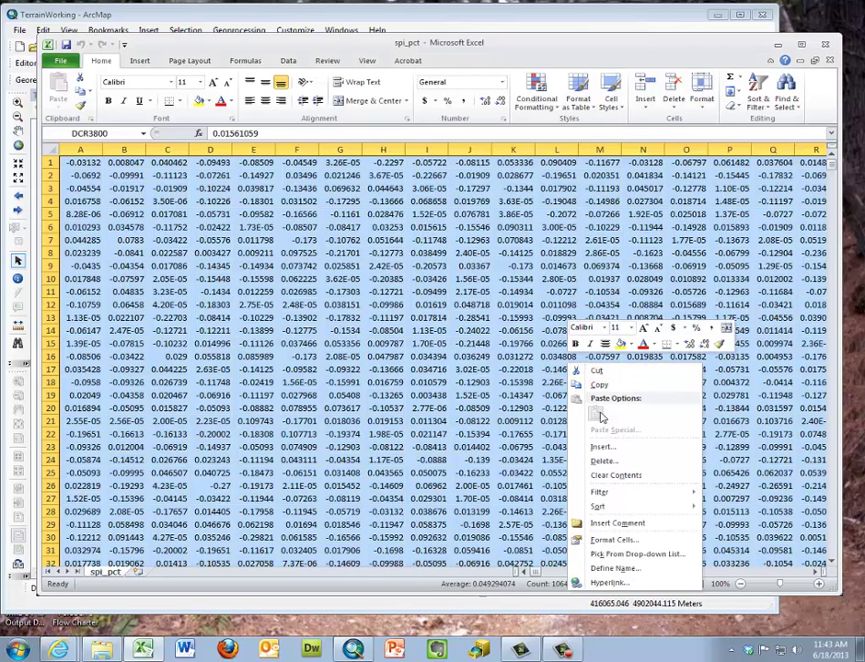
{"action": "left_click", "coordinate": [609, 570]}
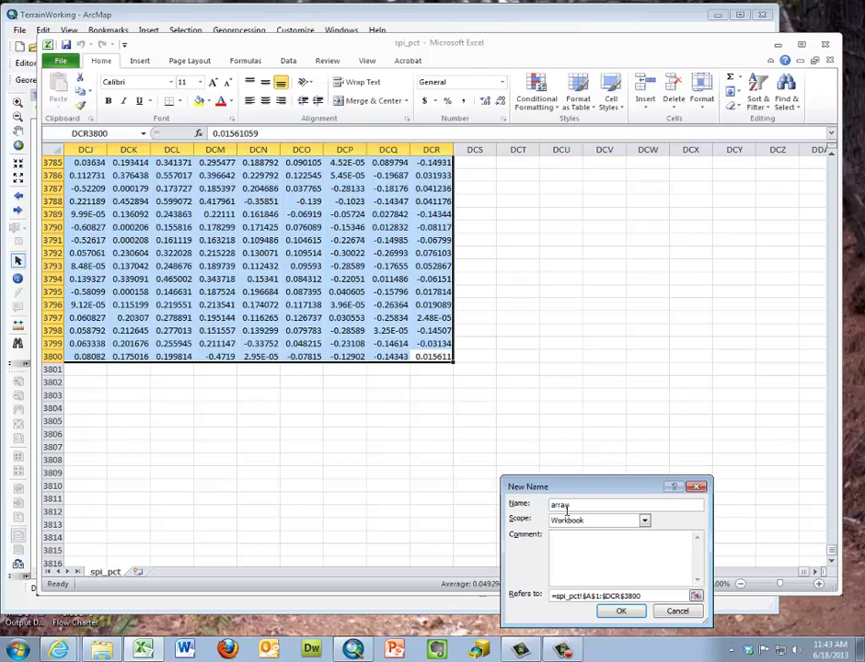
{"action": "type", "text": "array"}
{"action": "left_click", "coordinate": [621, 612]}
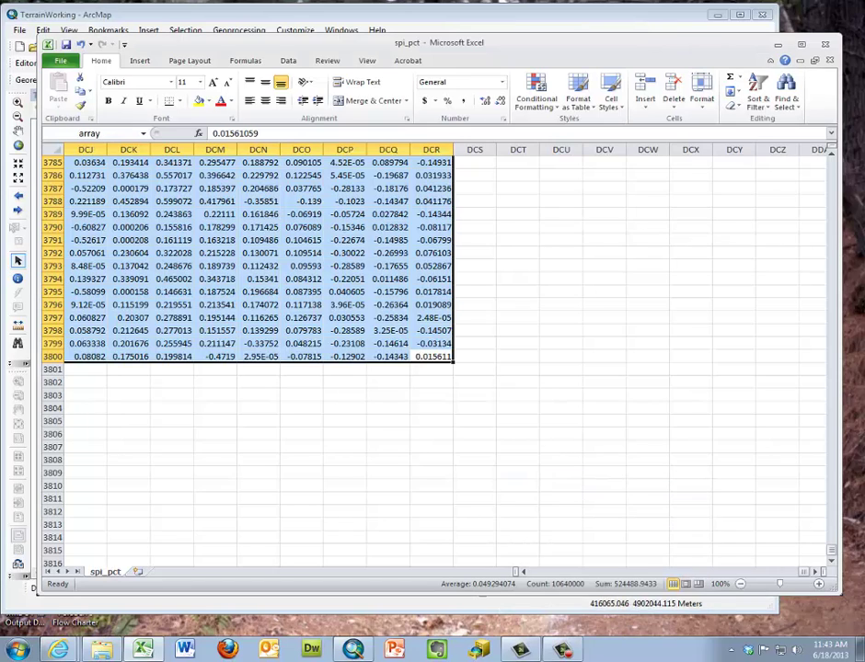
Step: Enter the formula =PERCENTILE(array,0.75) in cell DCT2, beside the first rows of the data
{"action": "left_click_drag", "start_coordinate": [831, 543], "coordinate": [788, 214]}
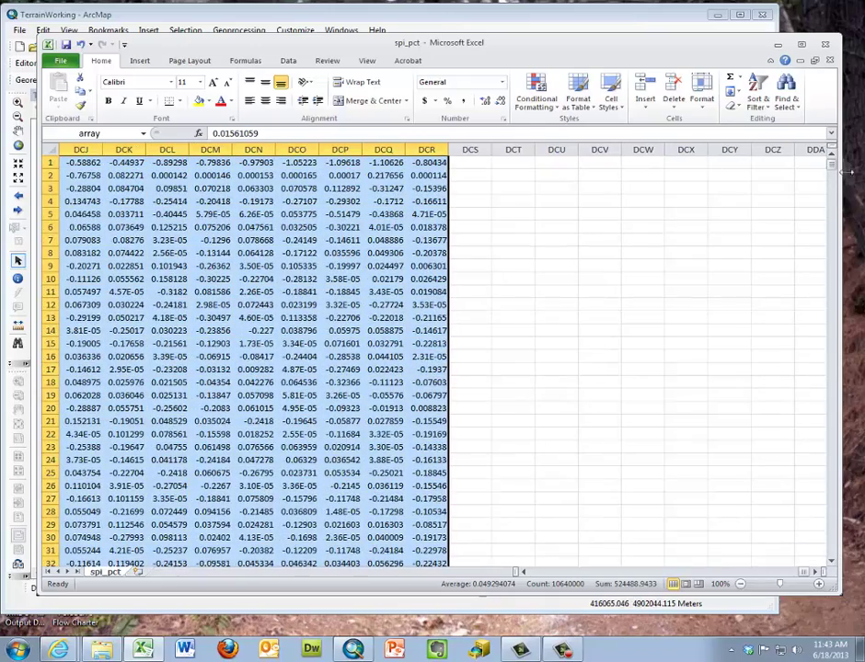
{"action": "left_click", "coordinate": [512, 180]}
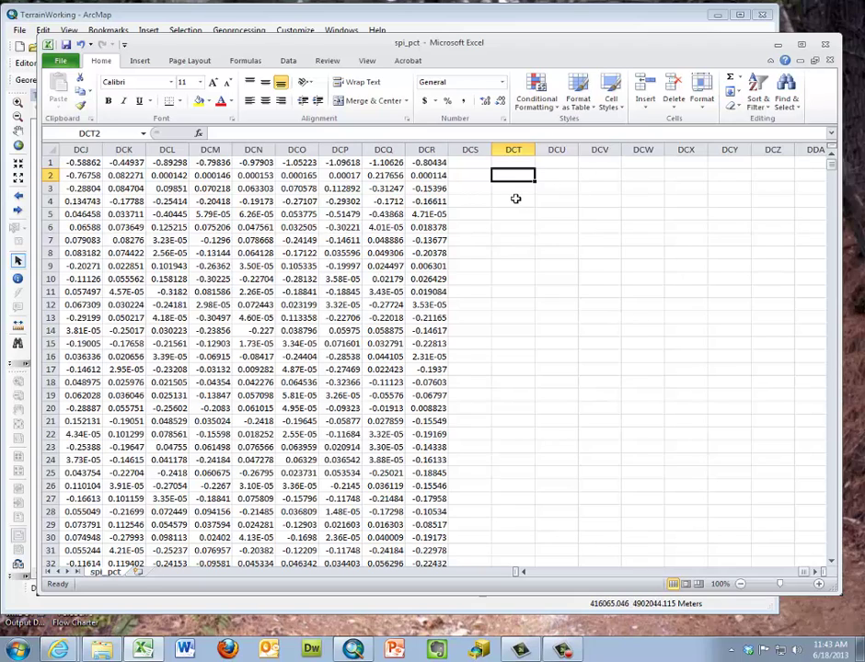
{"action": "type", "text": "=percentile(array,0.75)"}
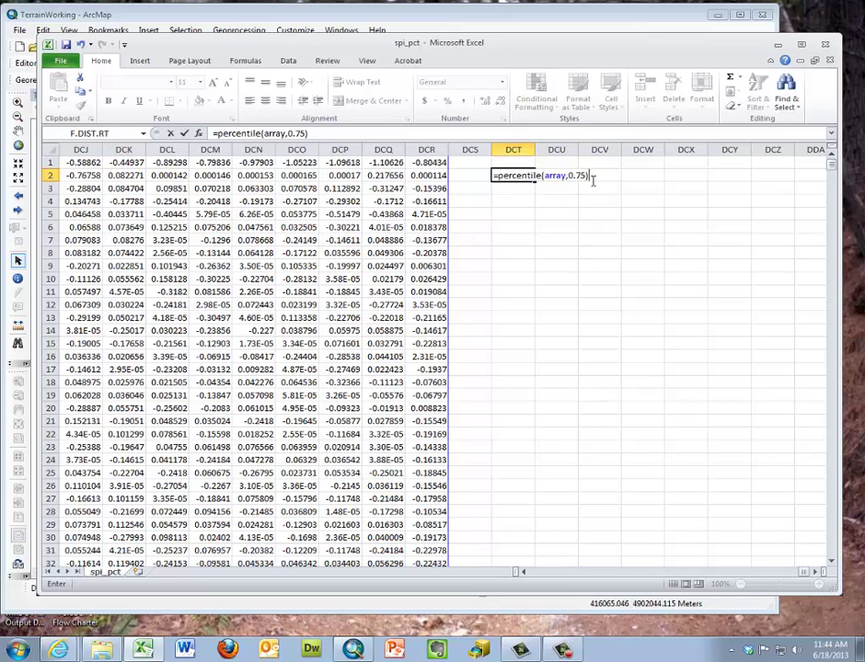
{"action": "left_click", "coordinate": [526, 176]}
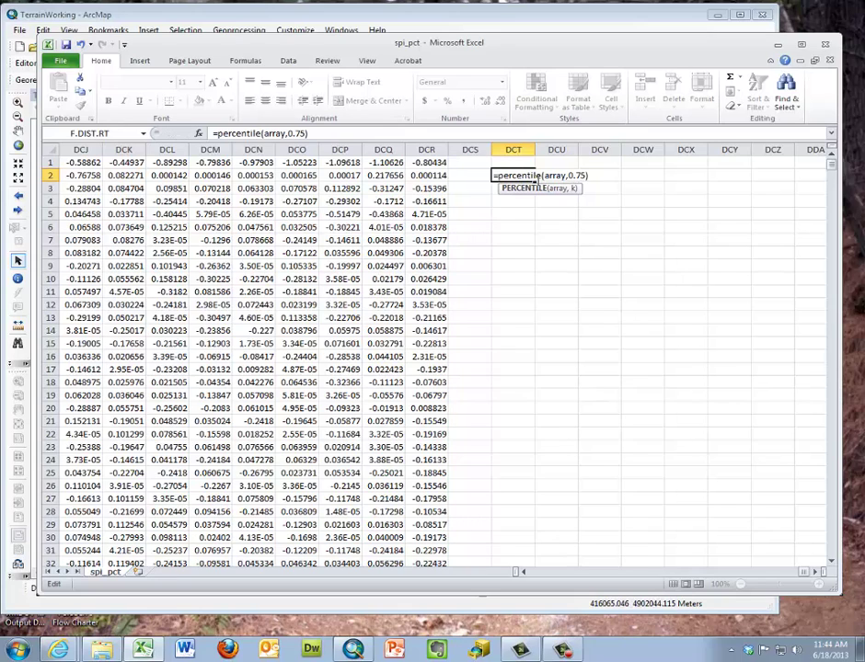
{"action": "key", "text": "Return"}
Step: Copy the percentile formula from DCT2 into cells DCU2 to DCX2
{"action": "left_click", "coordinate": [525, 178]}
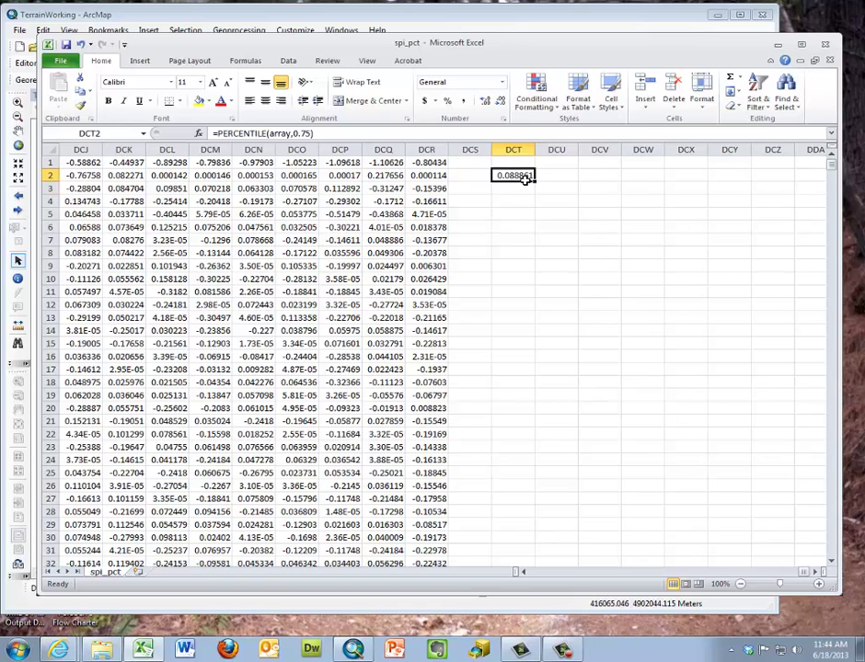
{"action": "right_click", "coordinate": [526, 179]}
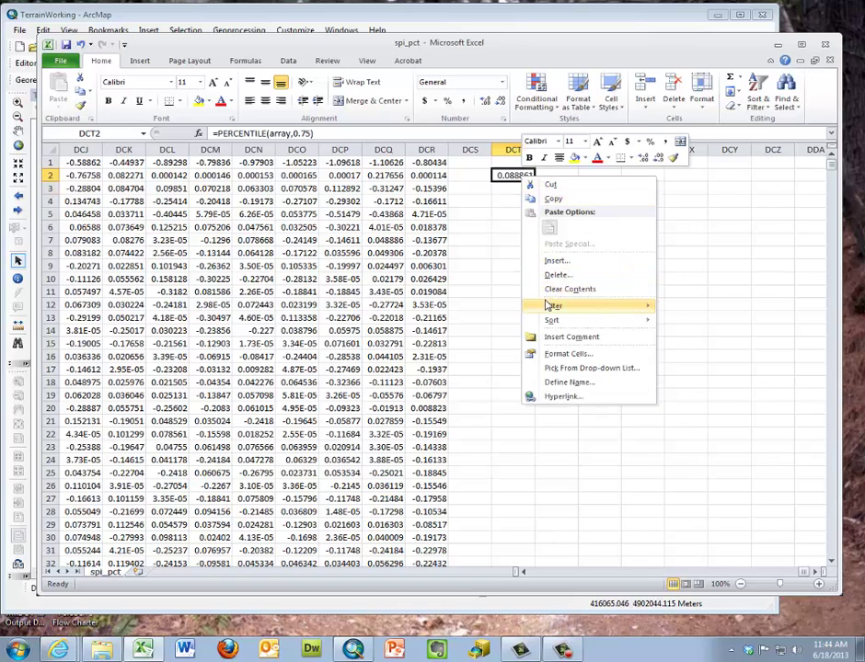
{"action": "left_click", "coordinate": [552, 198]}
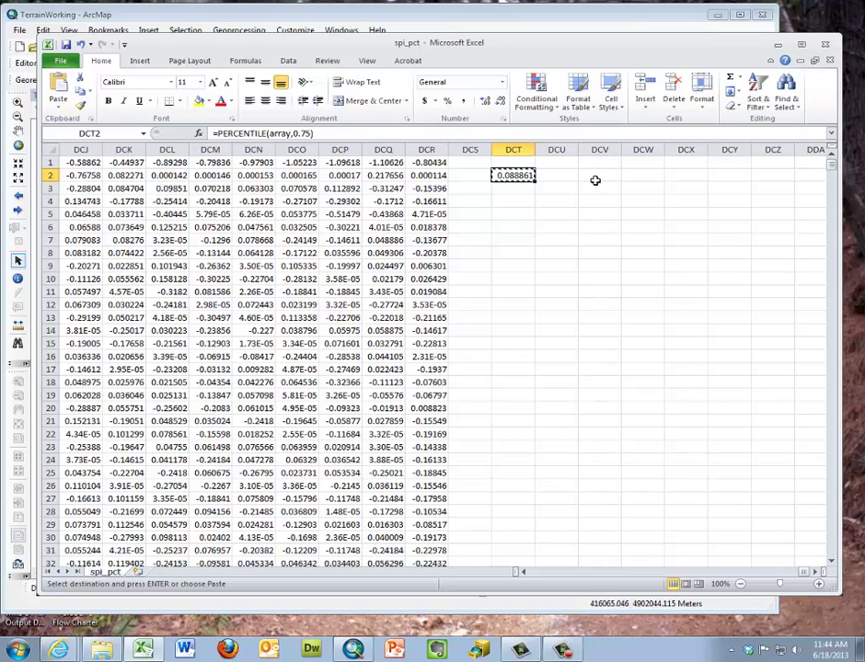
{"action": "left_click_drag", "start_coordinate": [557, 177], "coordinate": [686, 180]}
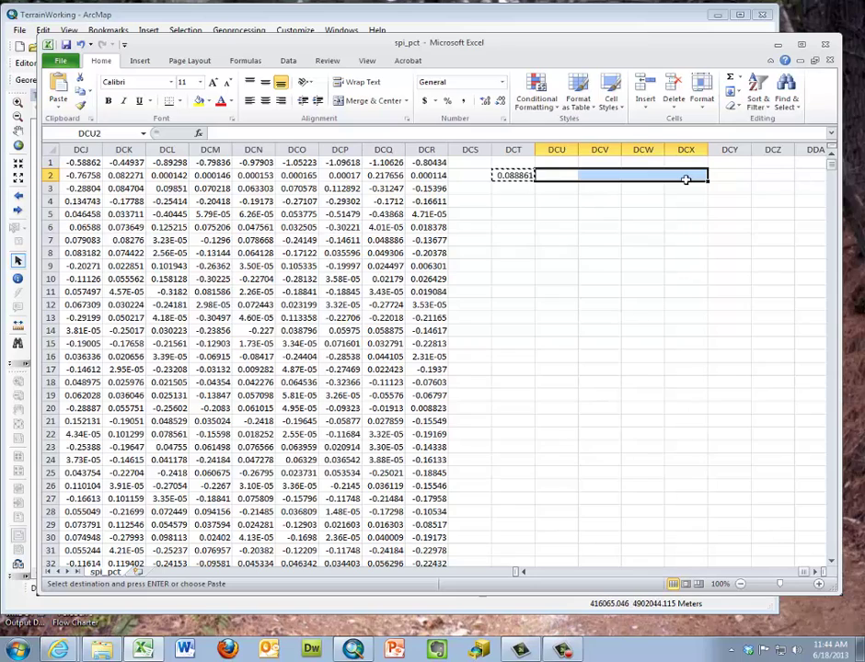
{"action": "right_click", "coordinate": [685, 179]}
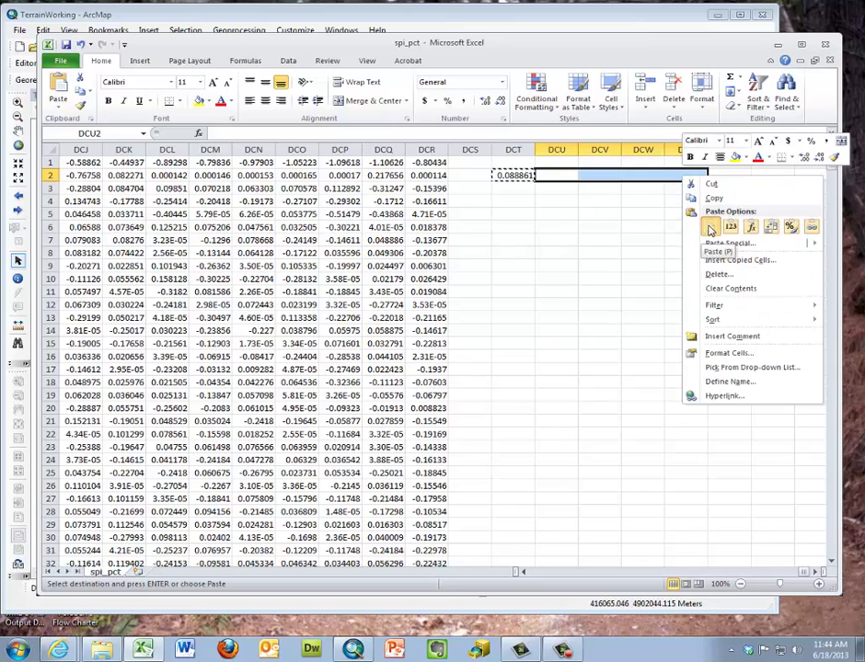
{"action": "left_click", "coordinate": [711, 228]}
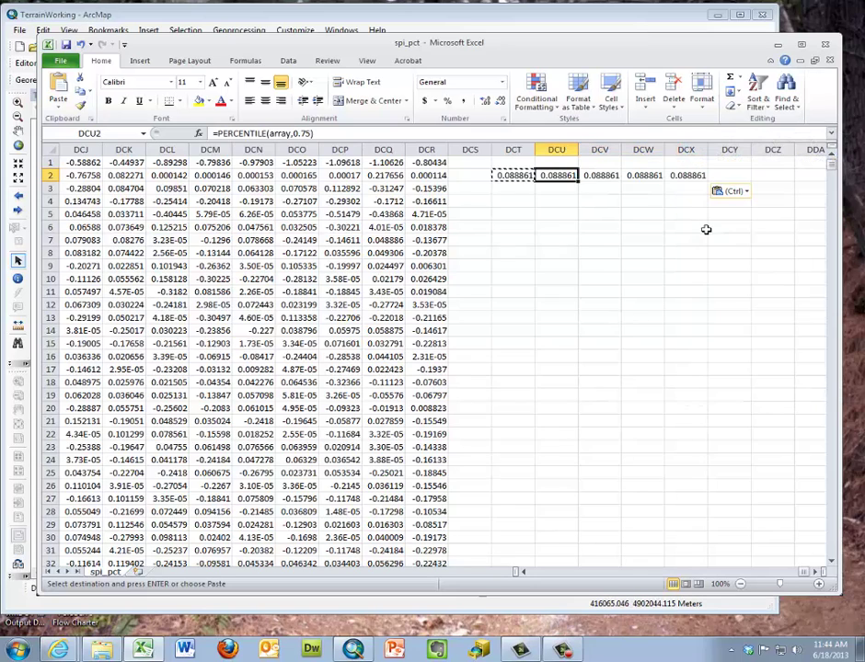
Step: Change the percentile argument of the formula in DCU2 to 0.80
{"action": "double_click", "coordinate": [548, 175]}
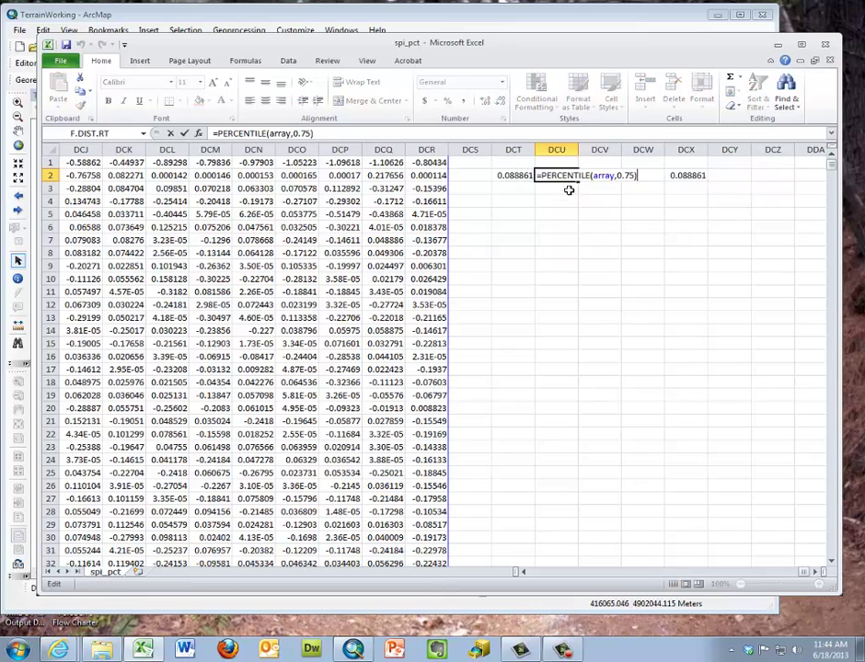
{"action": "double_click", "coordinate": [631, 177]}
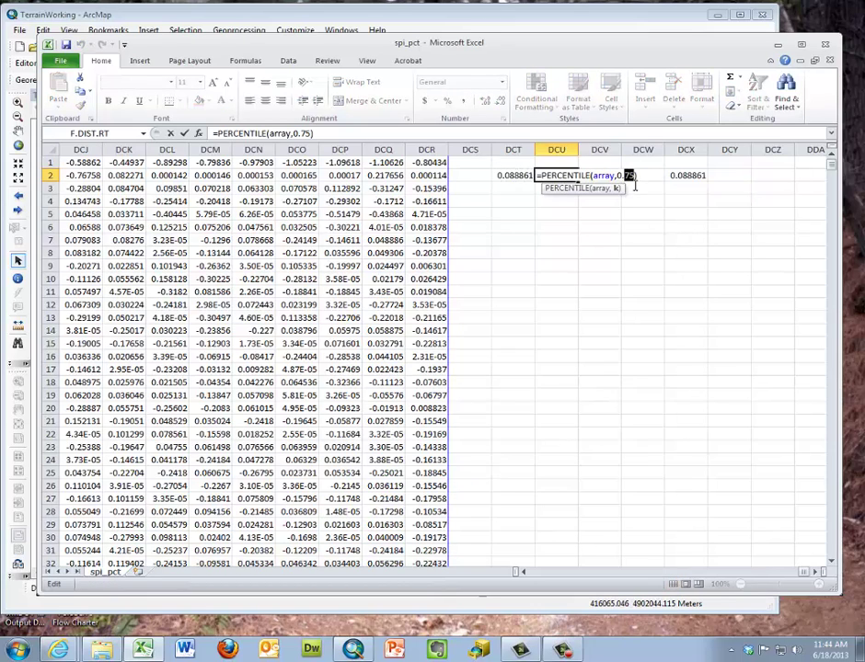
{"action": "type", "text": "80"}
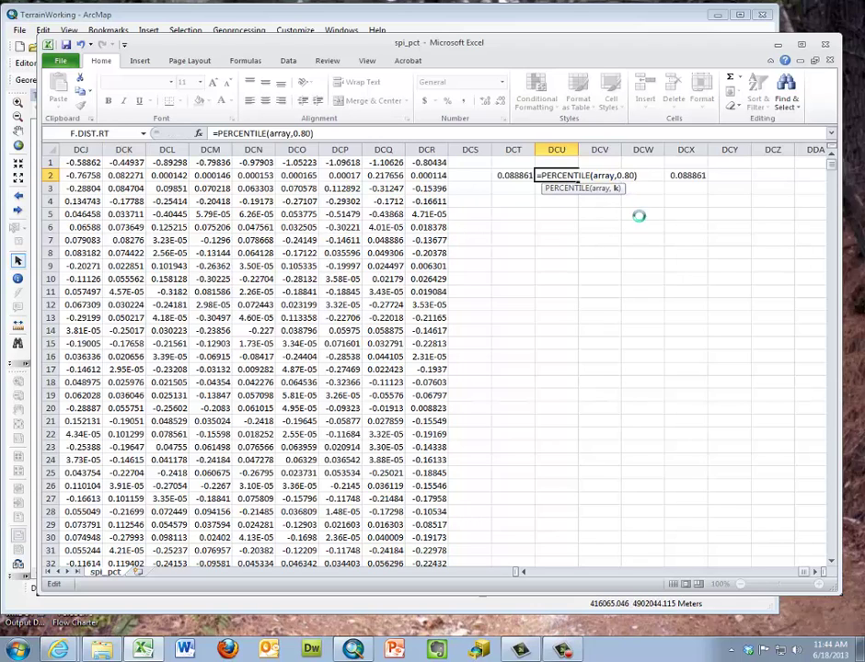
{"action": "key", "text": "Return"}
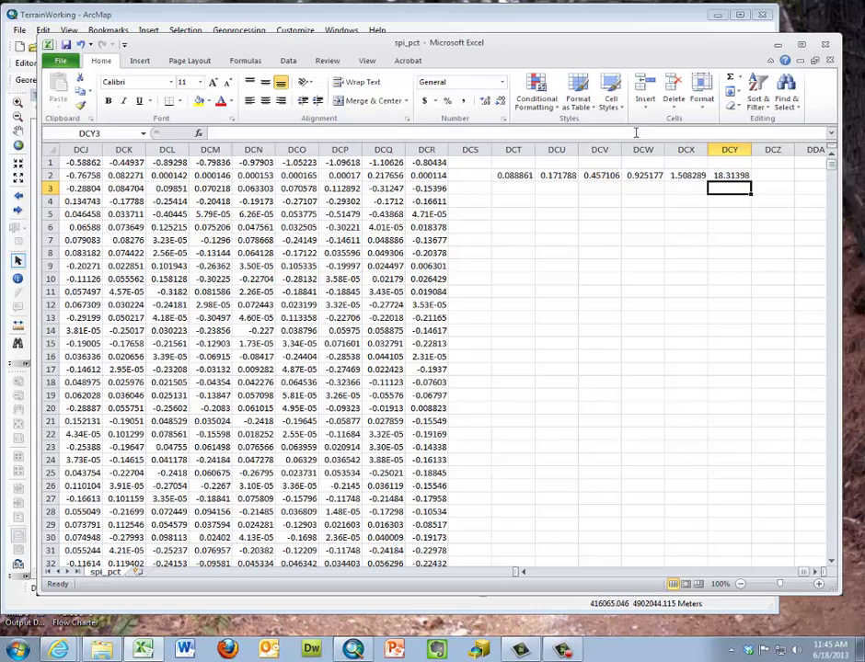
Step: Arrange the Excel window beside the ArcMap window so both can be used together
{"action": "left_click_drag", "start_coordinate": [403, 42], "coordinate": [591, 315]}
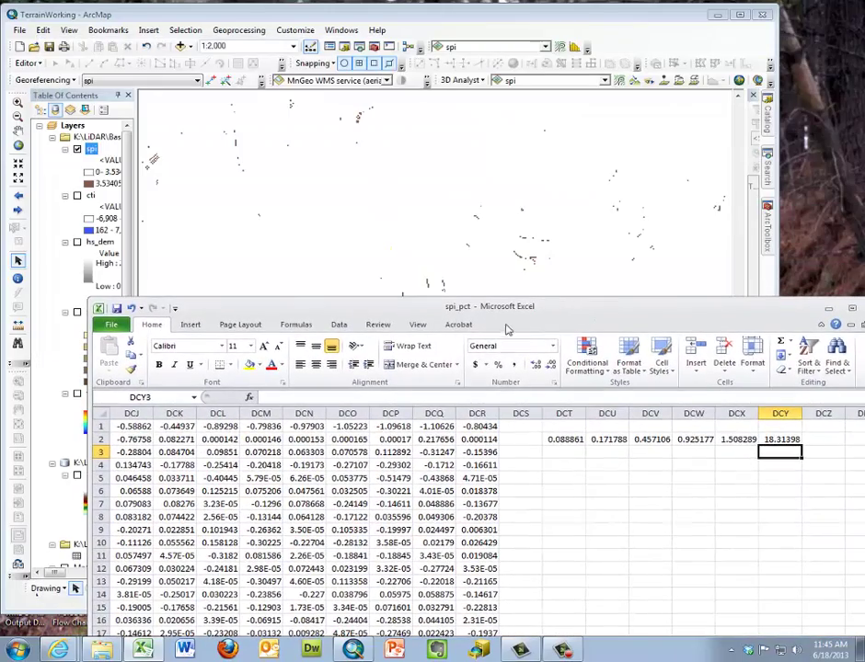
{"action": "left_click_drag", "start_coordinate": [469, 306], "coordinate": [408, 387]}
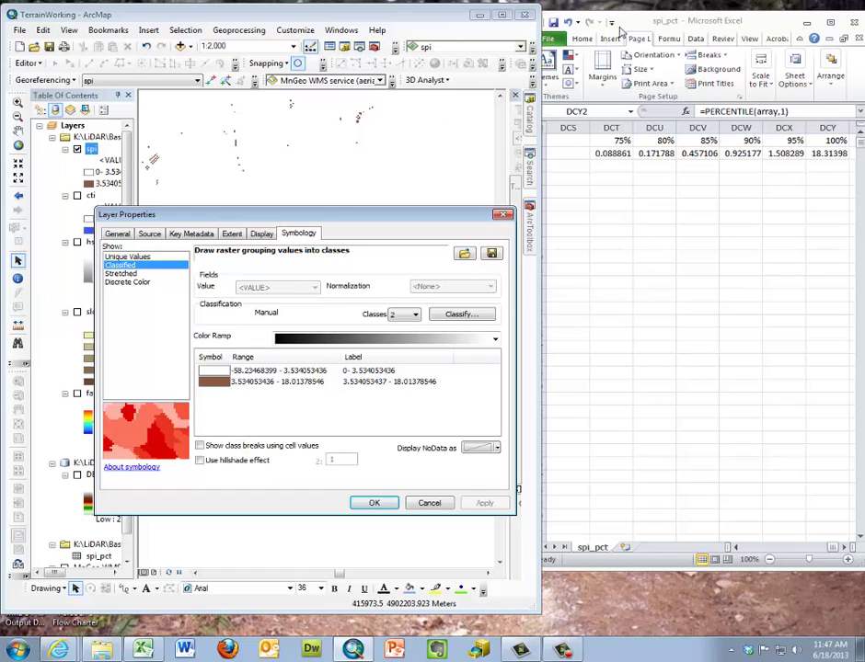
{"action": "left_click", "coordinate": [619, 33]}
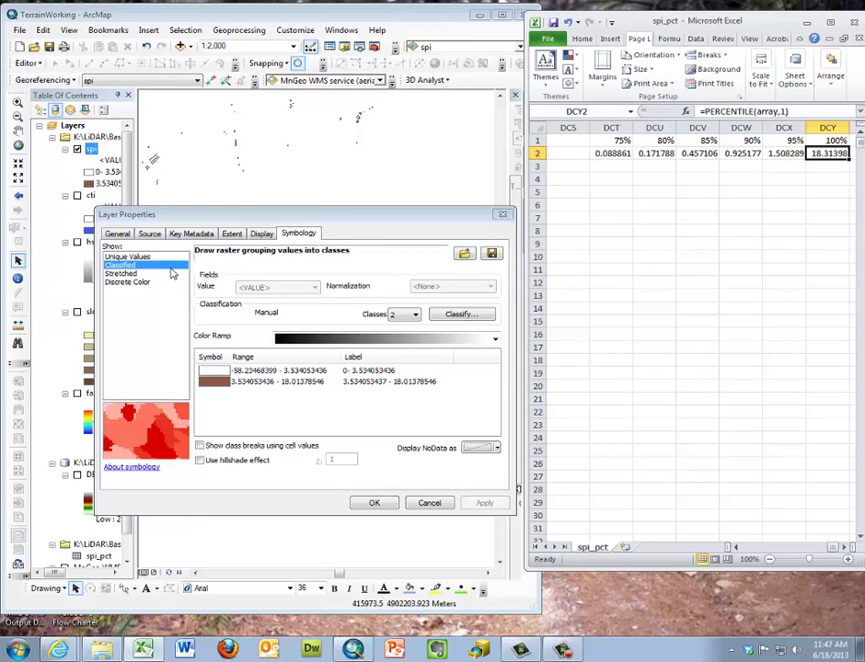
Step: In ArcMap, classify the spi layer into 5 classes with manual break values 0.088861, 0.171788, 0.457106, 0.925177 and 1.508289
{"action": "left_click", "coordinate": [416, 316]}
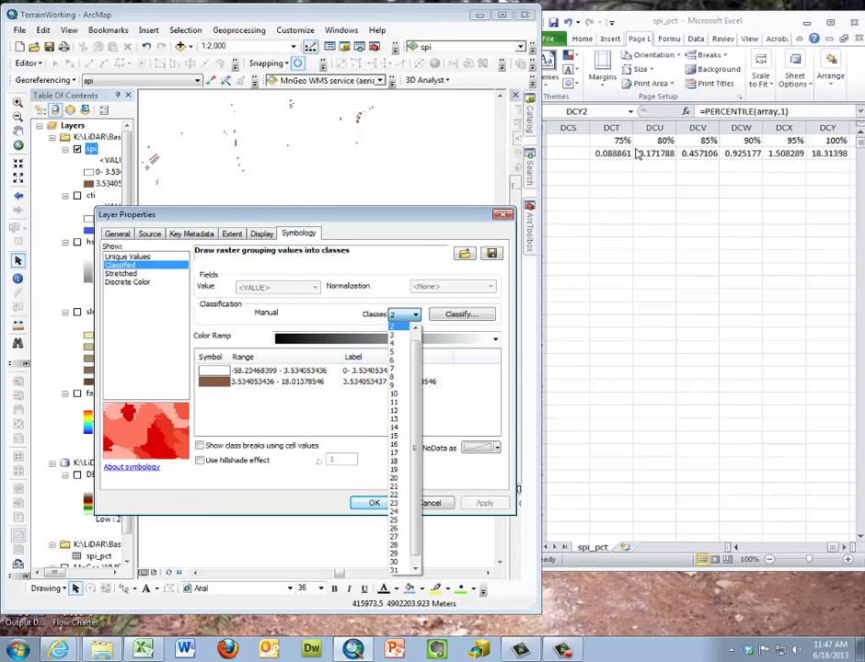
{"action": "left_click", "coordinate": [394, 359]}
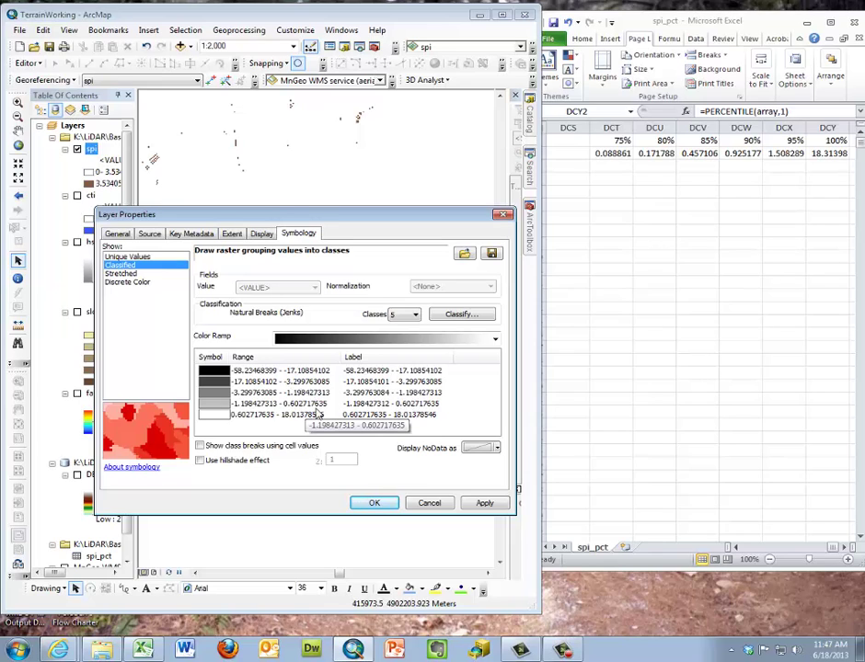
{"action": "left_click", "coordinate": [465, 317]}
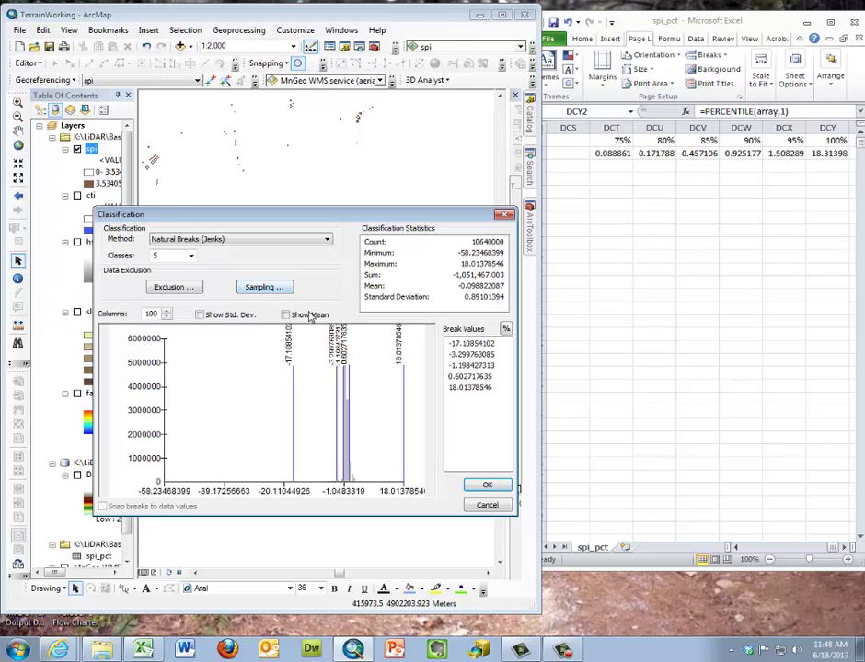
{"action": "left_click", "coordinate": [465, 345]}
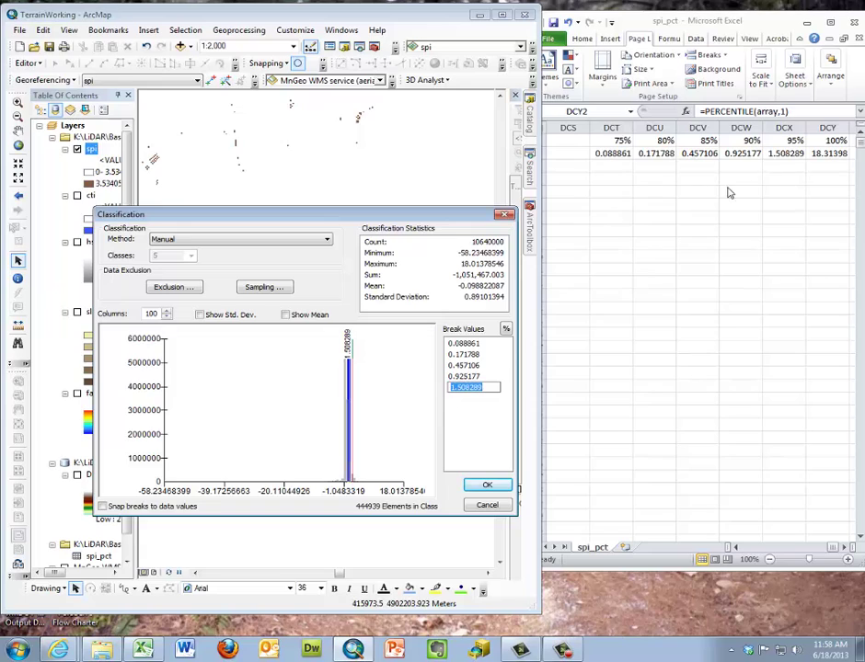
{"action": "left_click", "coordinate": [479, 488]}
{"action": "left_click", "coordinate": [479, 488]}
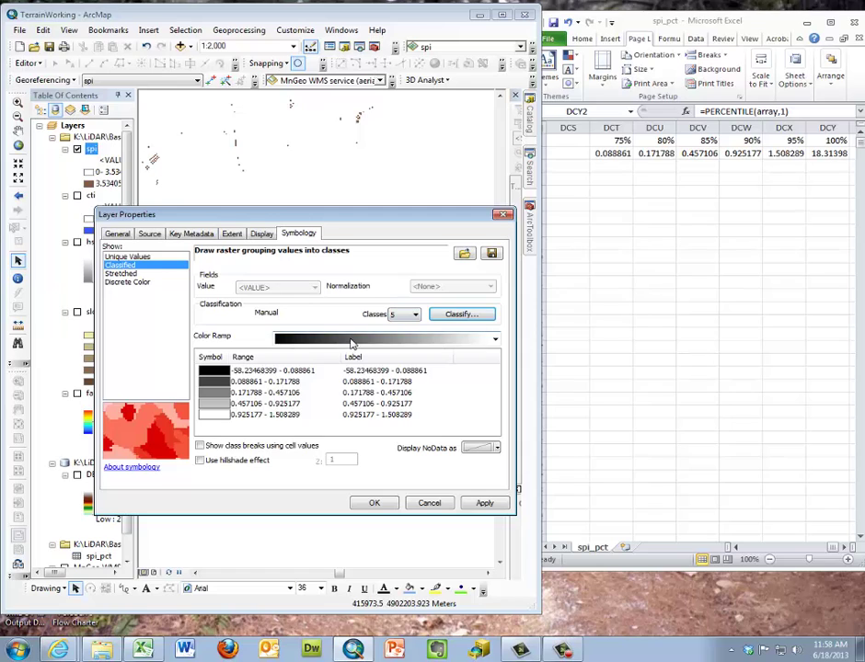
Step: Flip the colors of the spi class symbols
{"action": "left_click", "coordinate": [202, 382]}
{"action": "right_click", "coordinate": [203, 389]}
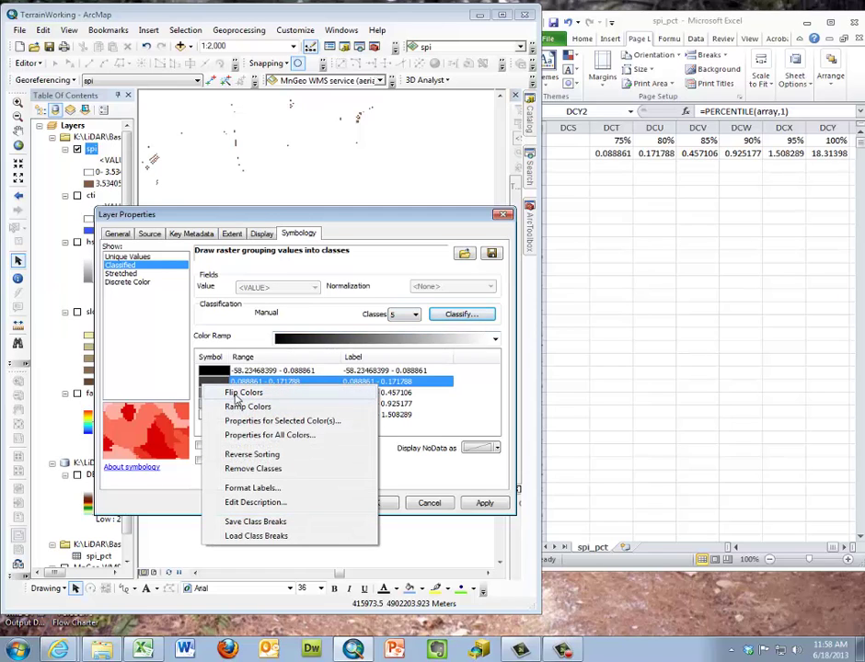
{"action": "left_click", "coordinate": [241, 393]}
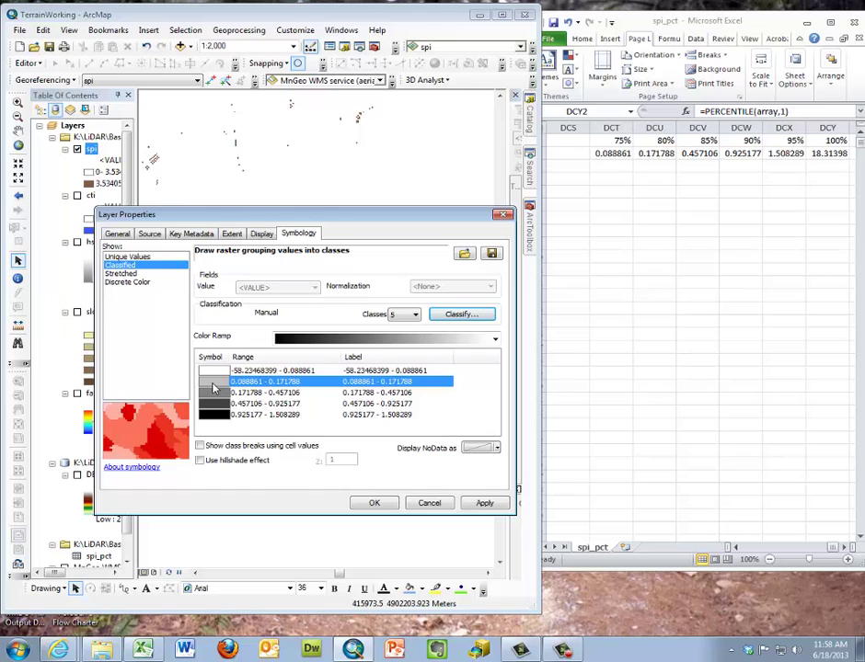
Step: Choose the light yellow to dark brown color ramp for the spi classes
{"action": "right_click", "coordinate": [214, 387]}
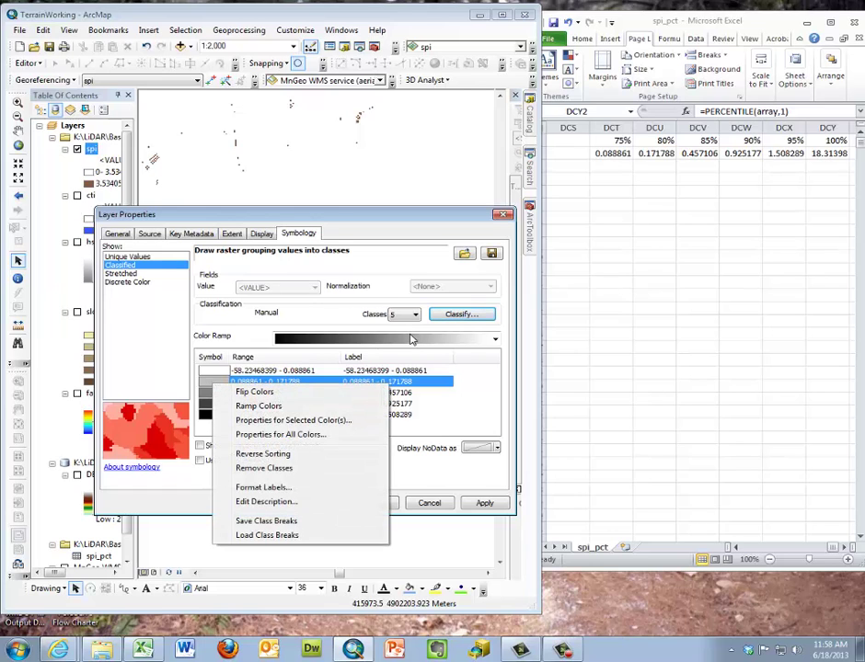
{"action": "left_click", "coordinate": [495, 339]}
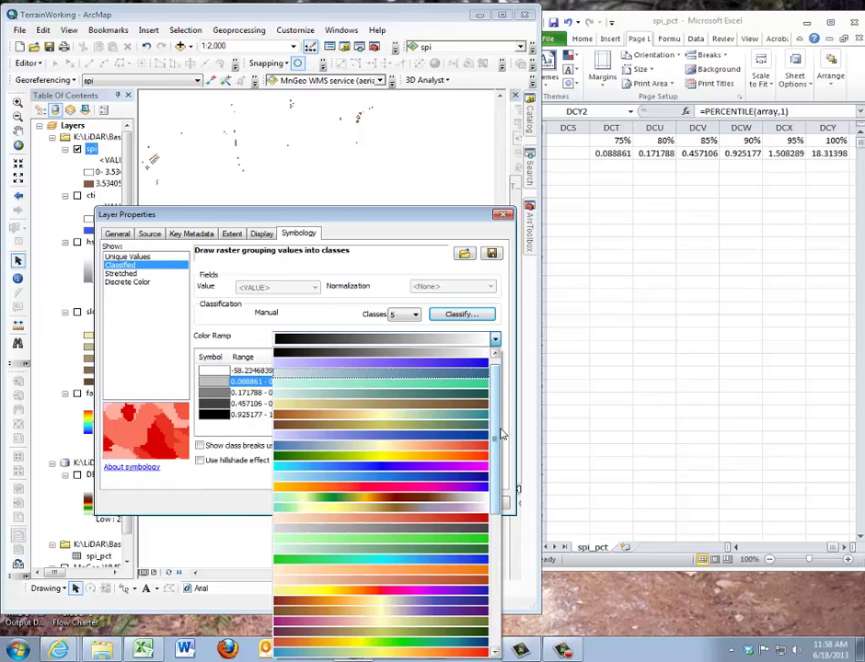
{"action": "left_click", "coordinate": [354, 398]}
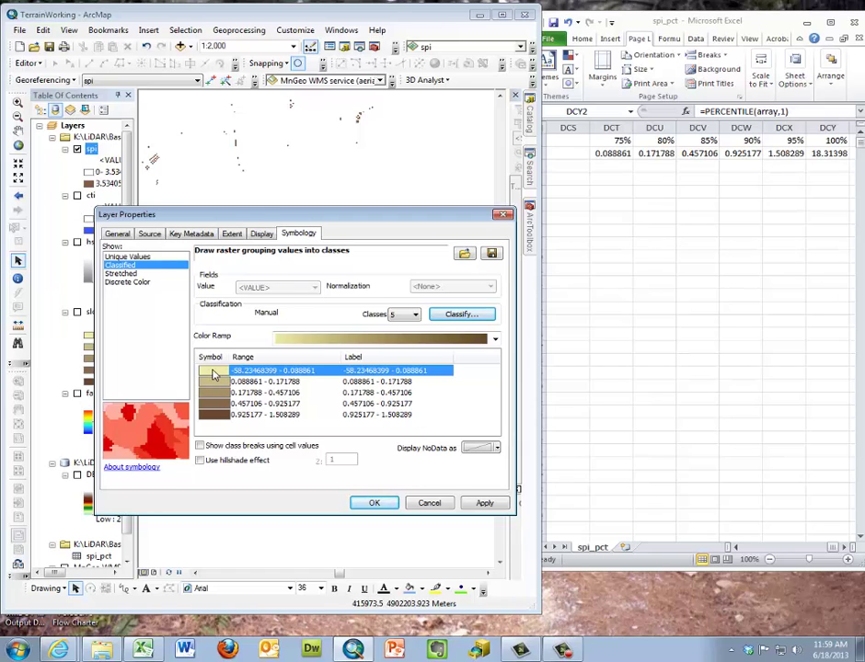
Step: Set the lowest class, up to 0.088861, to No Color and apply the symbology to the spi layer
{"action": "left_click", "coordinate": [211, 373]}
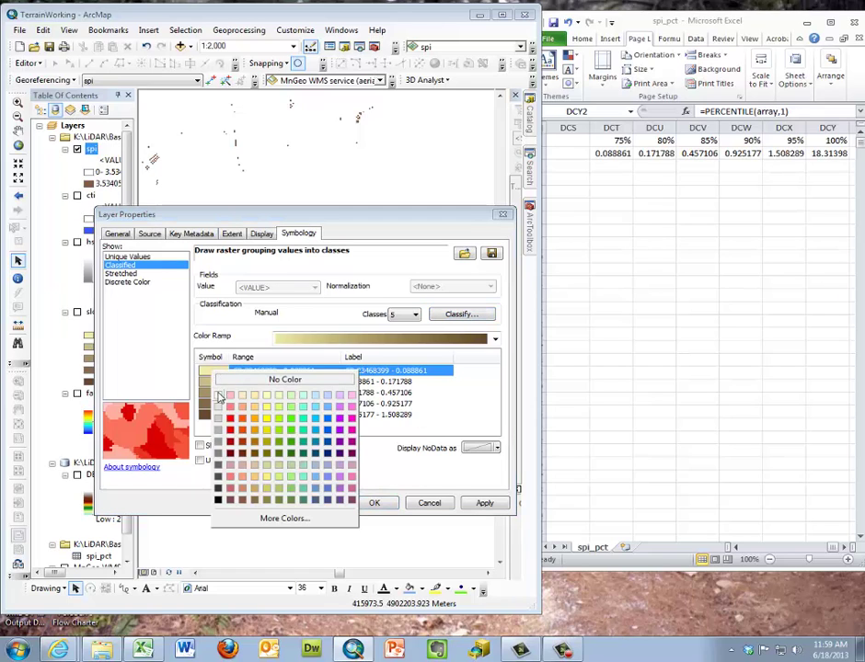
{"action": "left_click", "coordinate": [234, 381]}
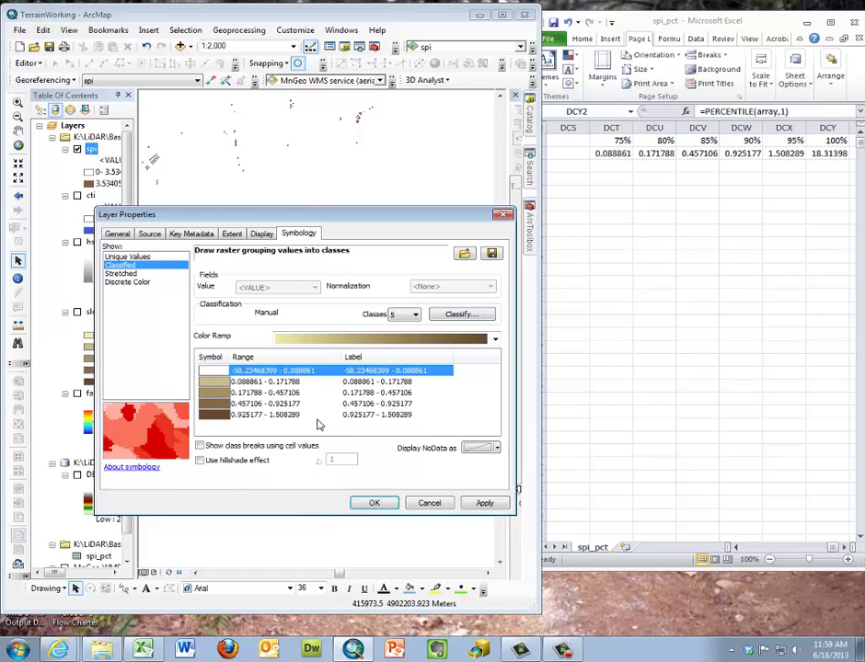
{"action": "left_click", "coordinate": [485, 504]}
{"action": "left_click", "coordinate": [374, 503]}
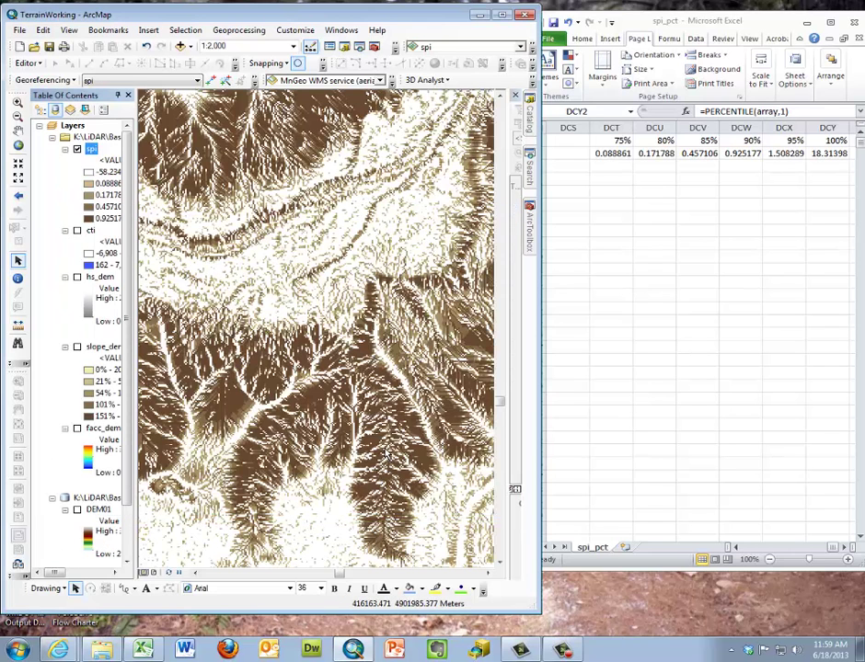